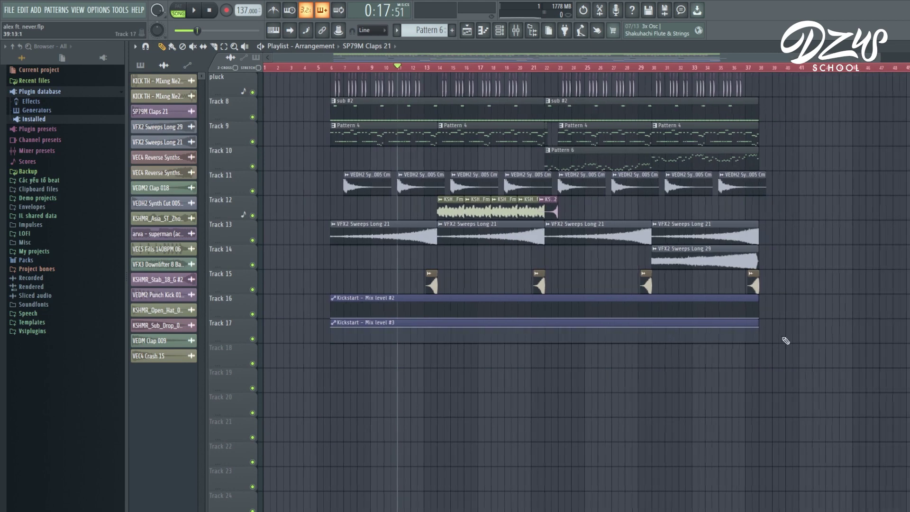
- Play the arrangement from bar 6 to the end of its clips, following the playback across the timeline, and stop
scroll(801, 338, up, 9)
scroll(773, 290, down, 2)
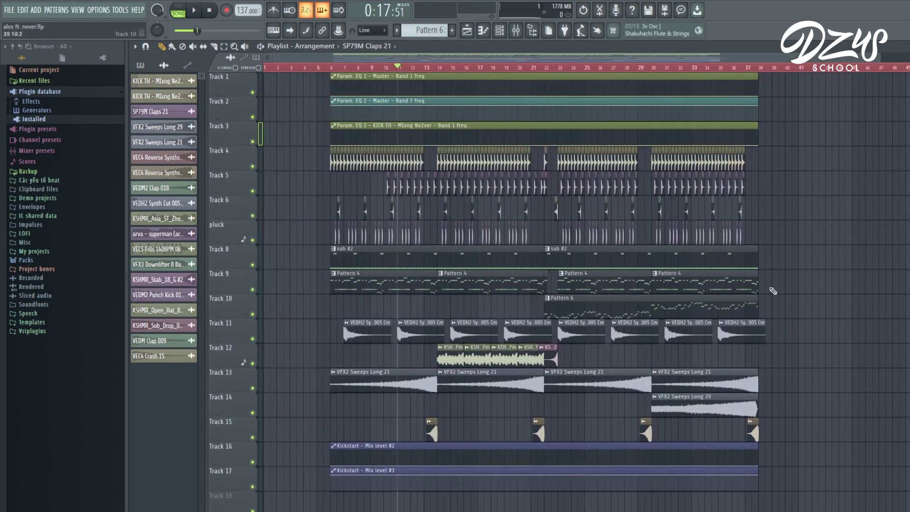
scroll(802, 142, up, 1)
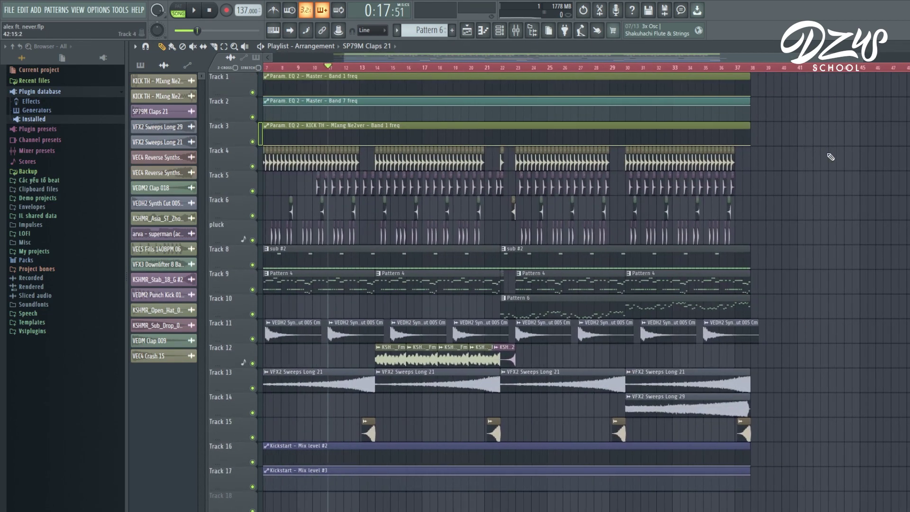
scroll(806, 146, down, 1)
scroll(768, 131, up, 2)
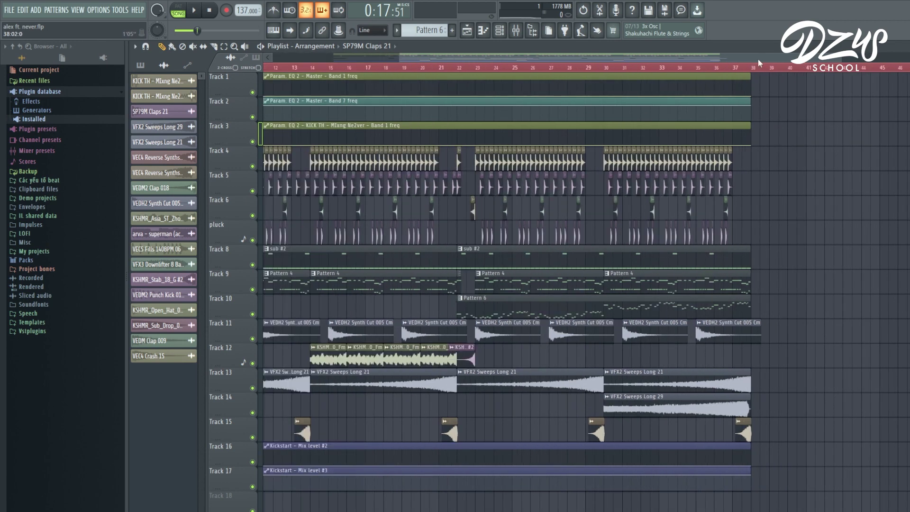
drag(760, 58, 566, 35)
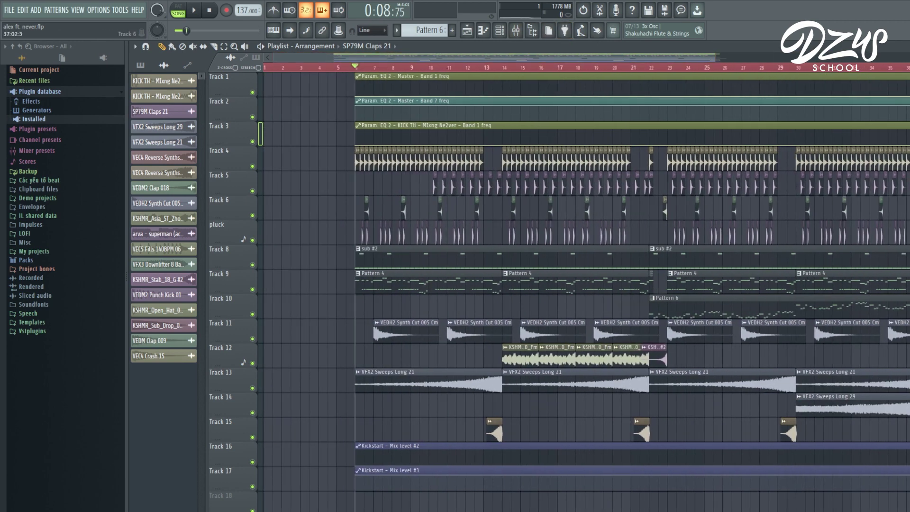
key(space)
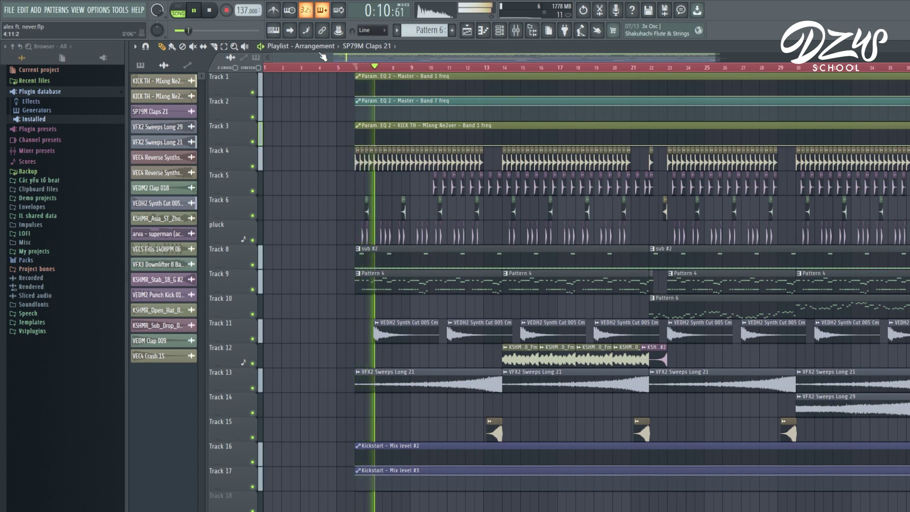
drag(345, 55, 402, 47)
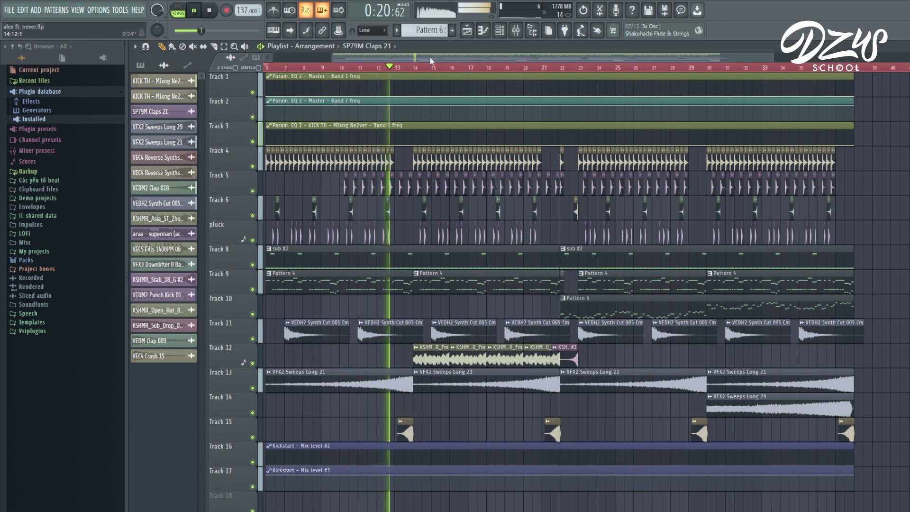
drag(430, 55, 460, 59)
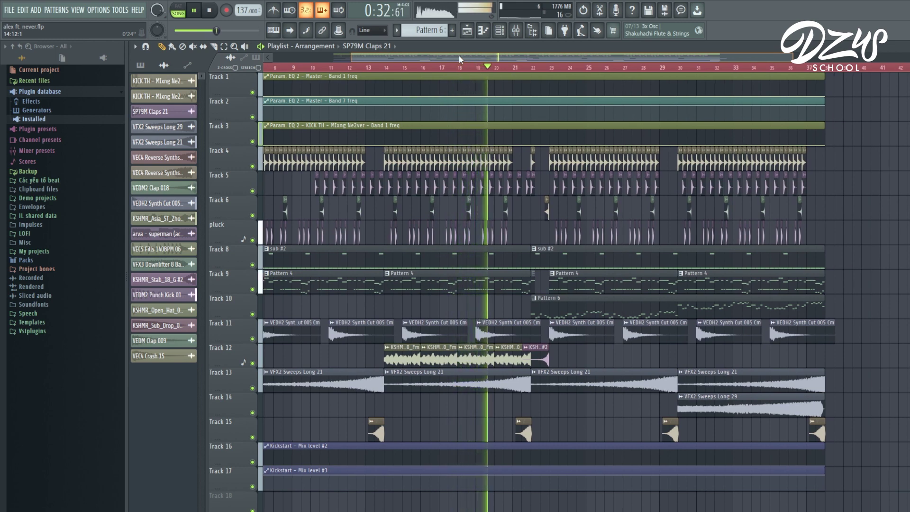
drag(459, 56, 515, 55)
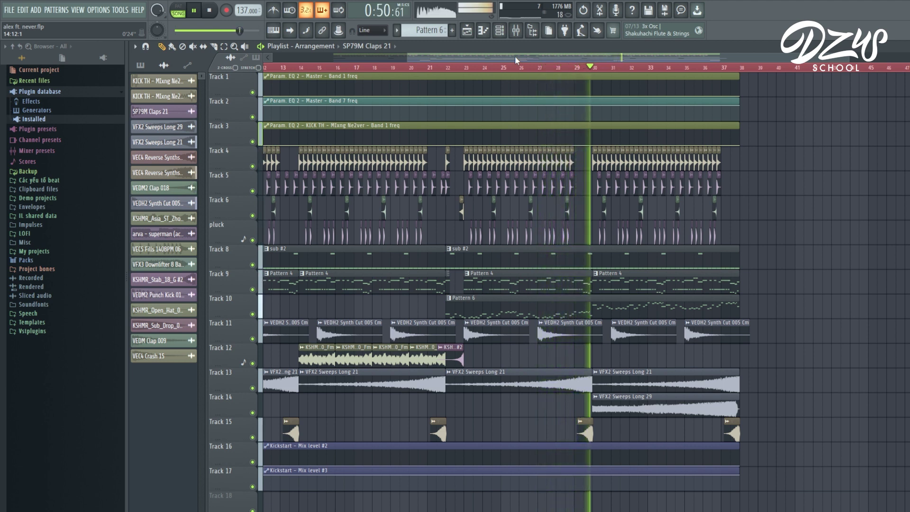
drag(515, 56, 519, 56)
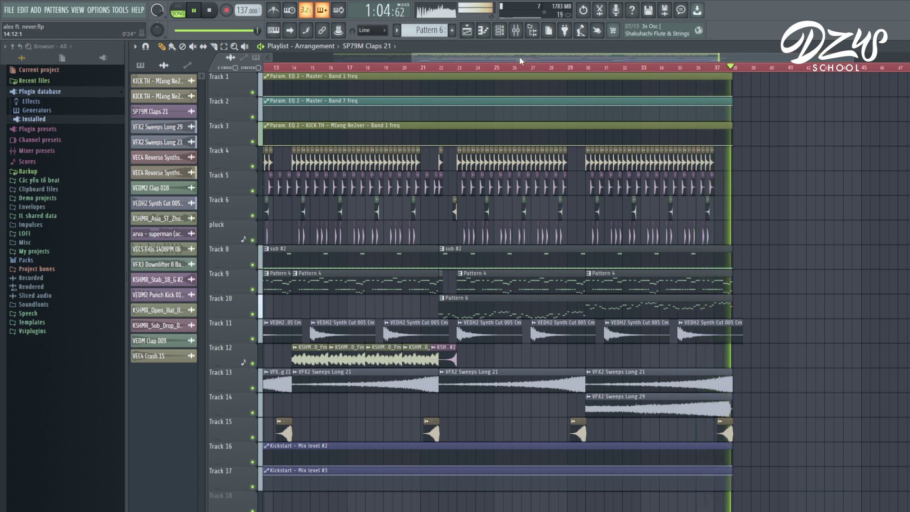
key(space)
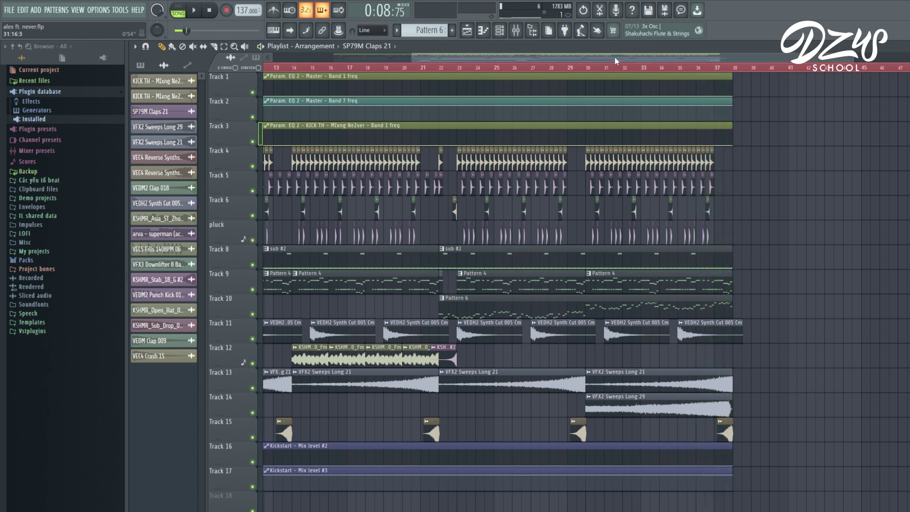
- Look over the arrangement and the Master channel in the mixer, and return to the playlist
drag(616, 58, 472, 58)
scroll(446, 266, down, 2)
scroll(447, 272, up, 3)
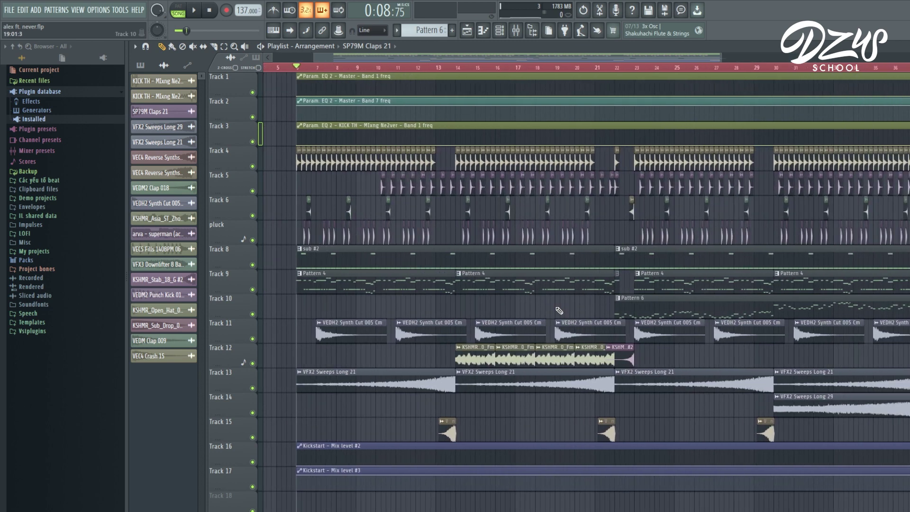
scroll(559, 310, up, 1)
drag(565, 57, 547, 55)
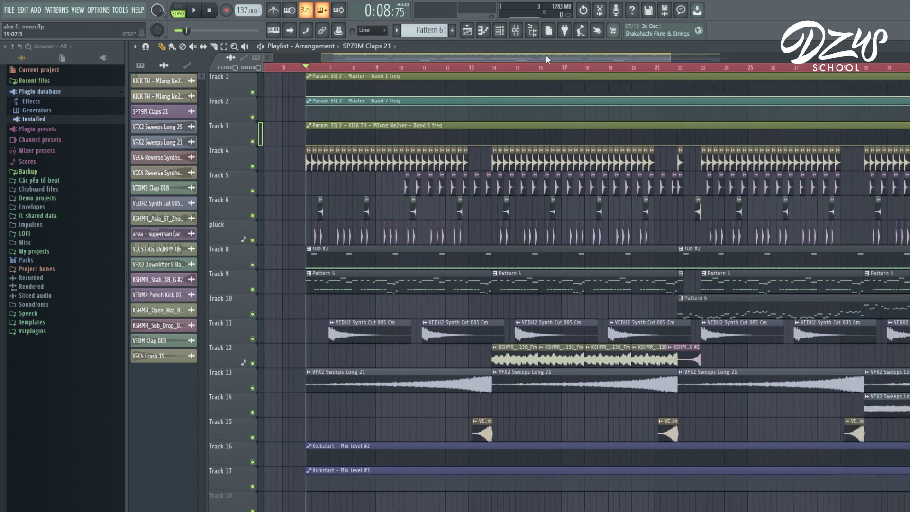
click(520, 30)
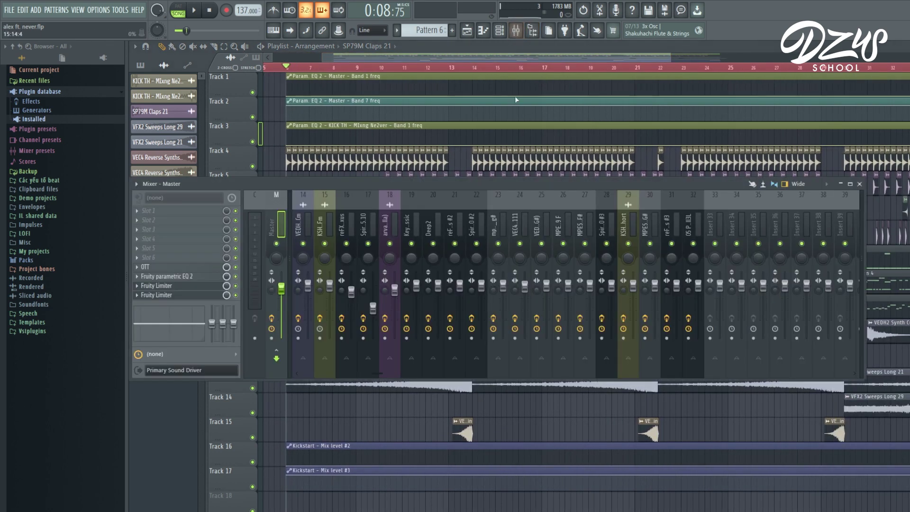
click(524, 59)
scroll(578, 288, down, 3)
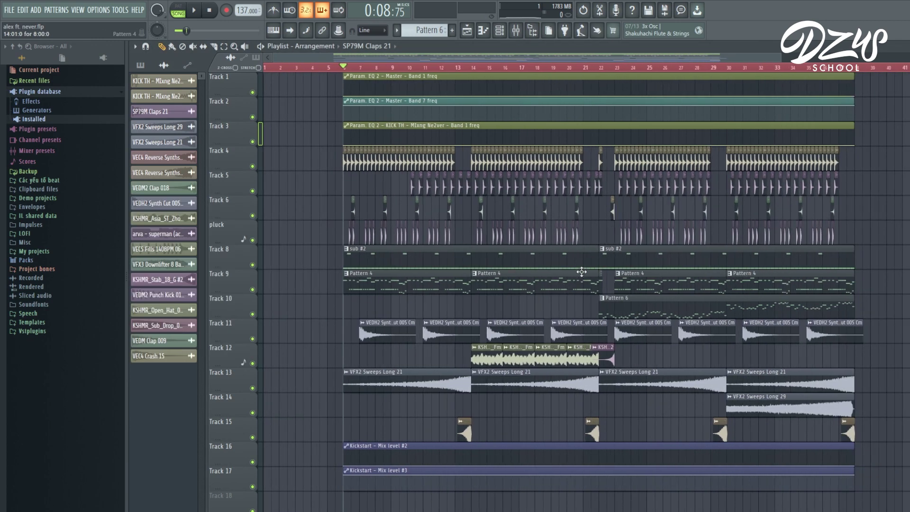
- Examine how the clips are laid out across the playlist's 17 tracks
scroll(582, 272, up, 2)
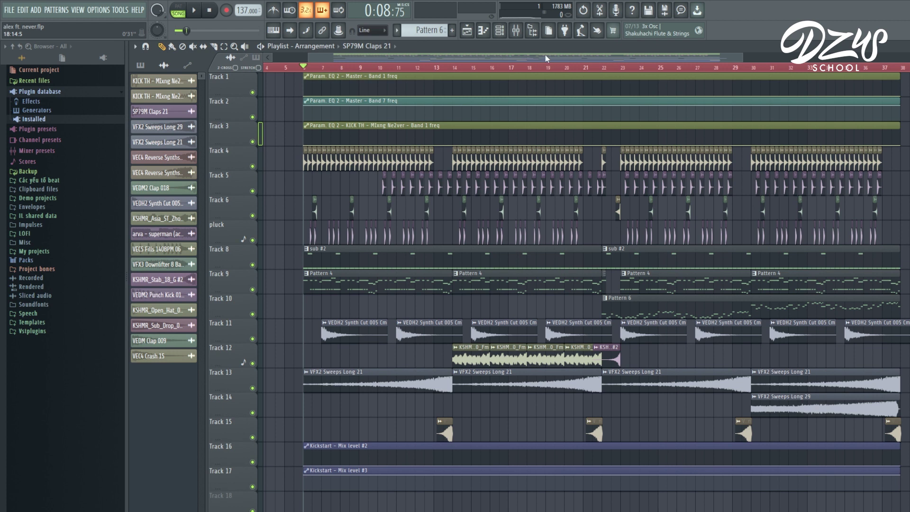
drag(545, 55, 565, 57)
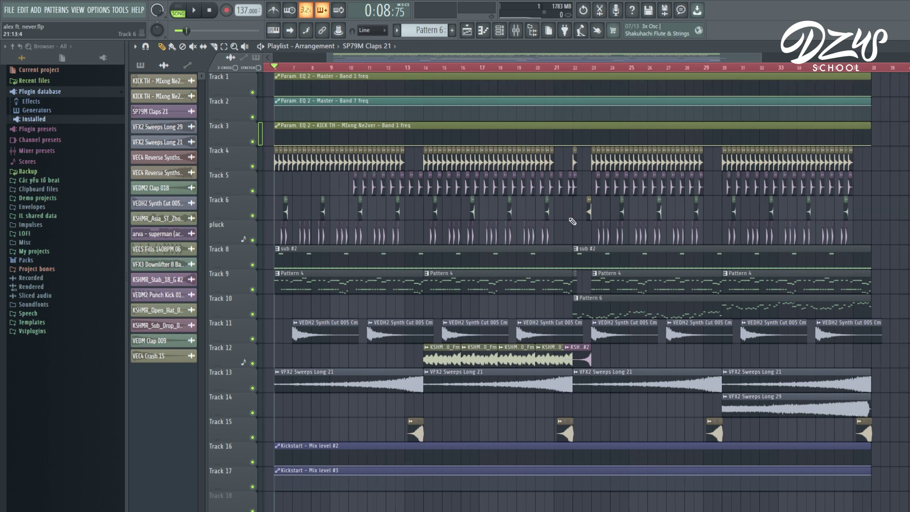
drag(525, 57, 471, 57)
scroll(527, 310, down, 1)
scroll(527, 310, up, 3)
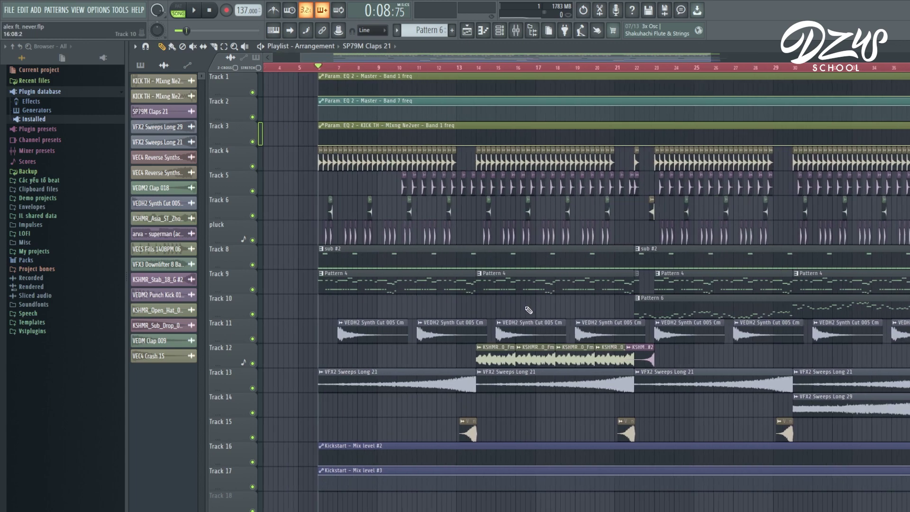
scroll(528, 310, down, 2)
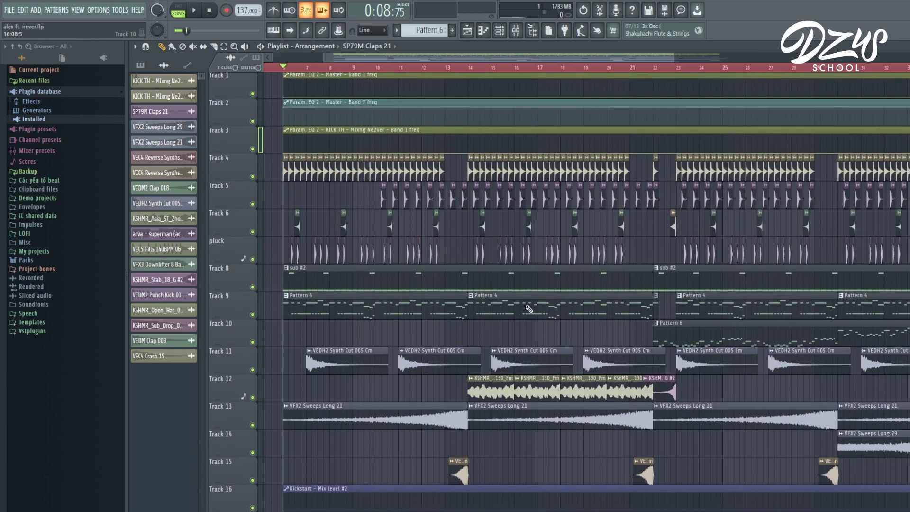
scroll(529, 309, up, 2)
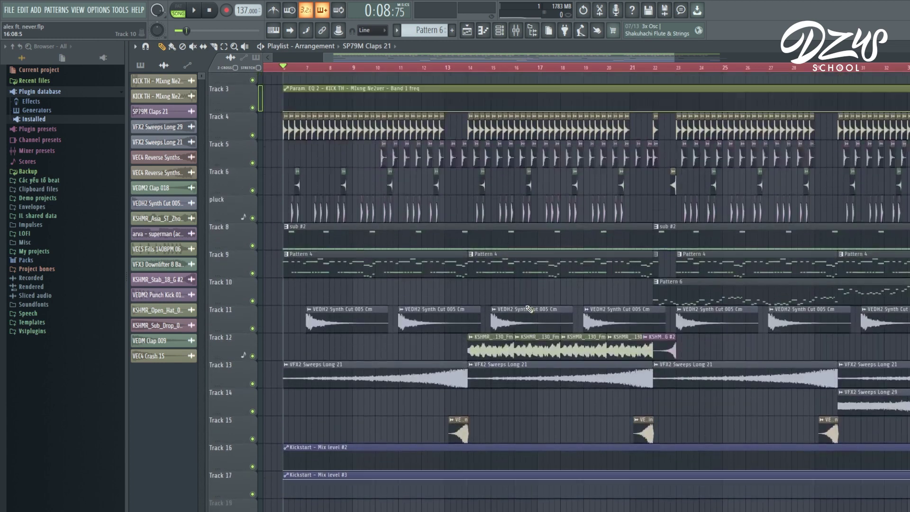
scroll(545, 332, down, 3)
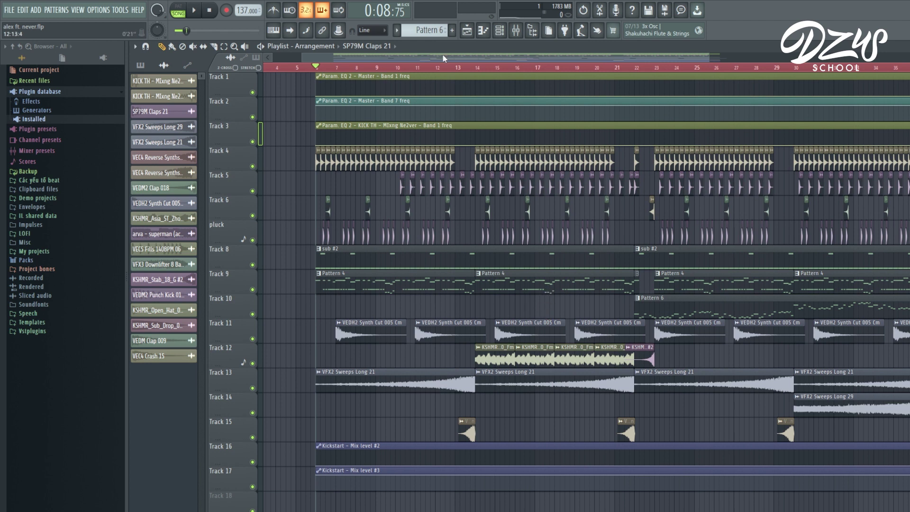
- Solo Track 4 and re-enable the drum Tracks 5 and 6 and the automation Tracks 1 to 3
mouse_move(443, 55)
mouse_down()
mouse_move(511, 62)
mouse_move(455, 67)
mouse_up()
scroll(317, 175, up, 1)
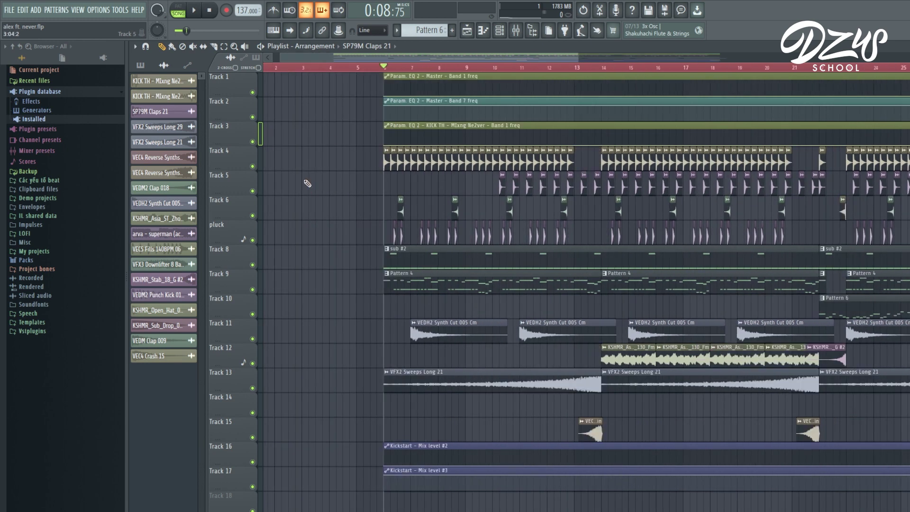
ctrl+click(252, 167)
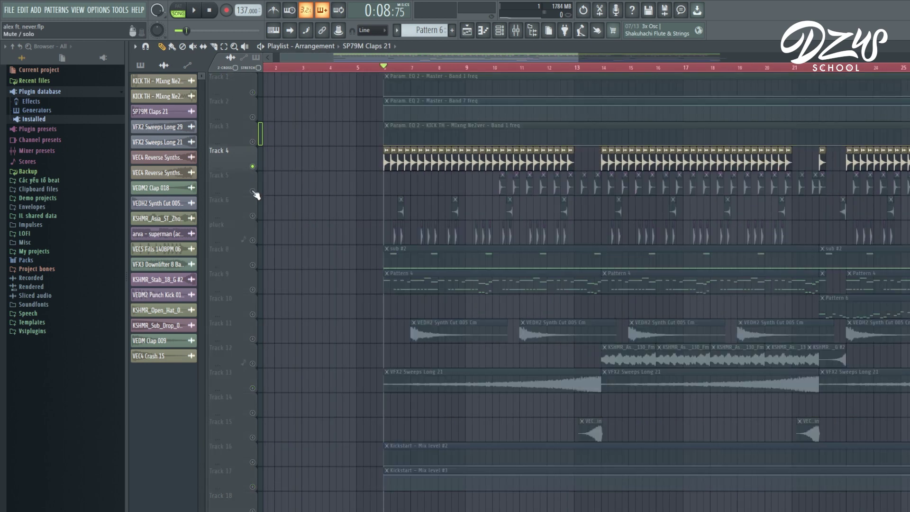
click(252, 191)
key(space)
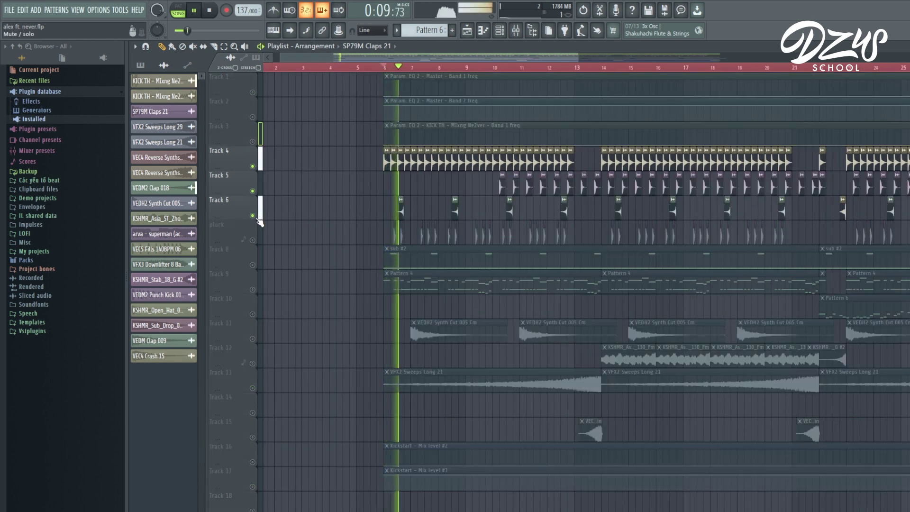
click(252, 215)
key(space)
click(252, 142)
click(253, 117)
click(253, 92)
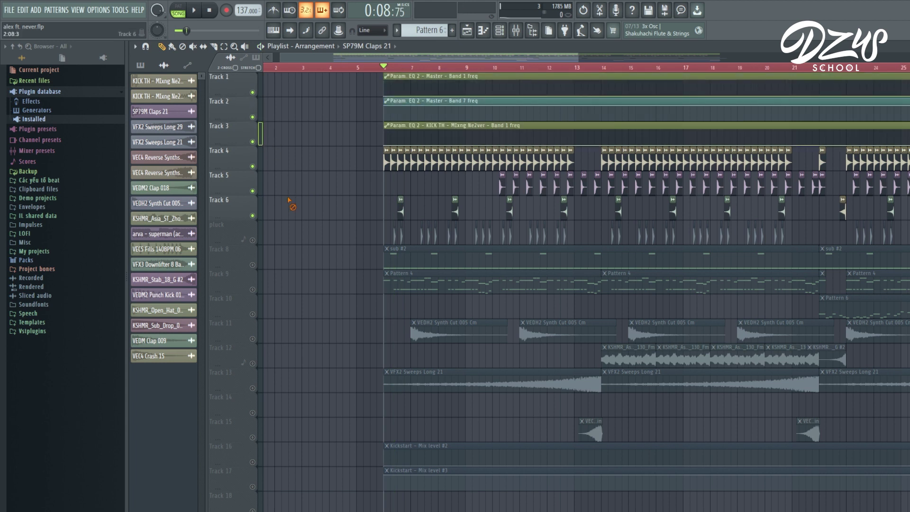
- Play the soloed drum tracks and examine the channel settings of the kick sample on Track 4
key(space)
scroll(368, 224, up, 2)
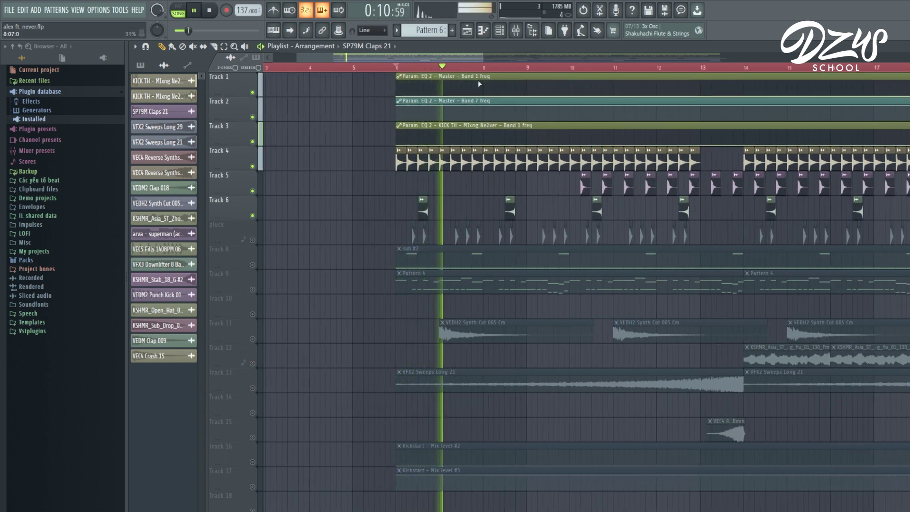
drag(460, 57, 475, 57)
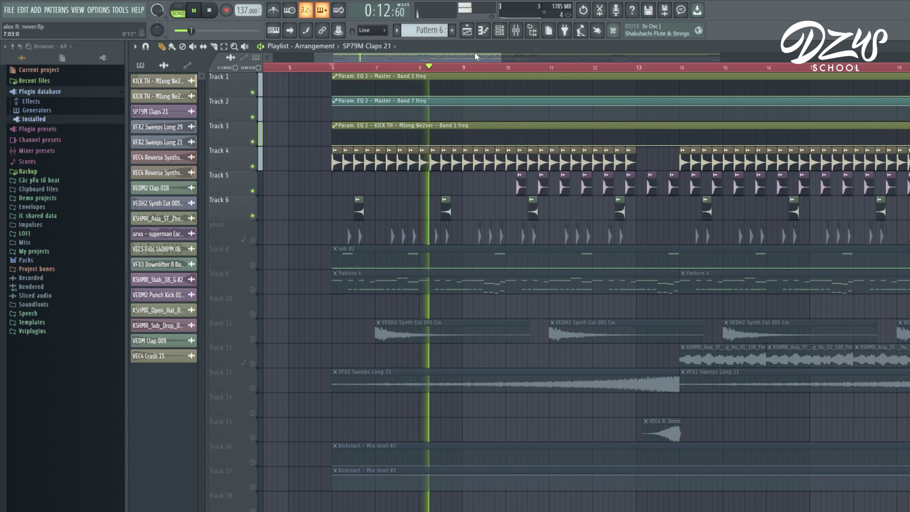
double_click(461, 166)
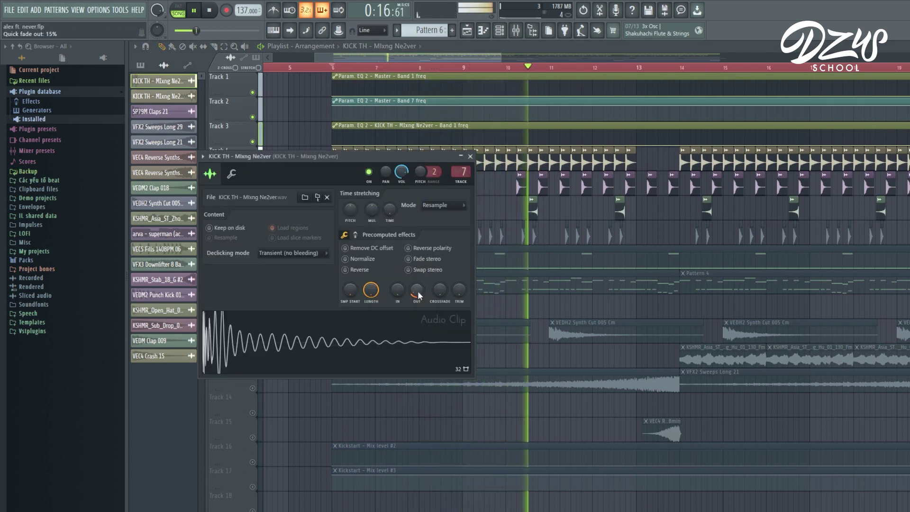
right_click(566, 212)
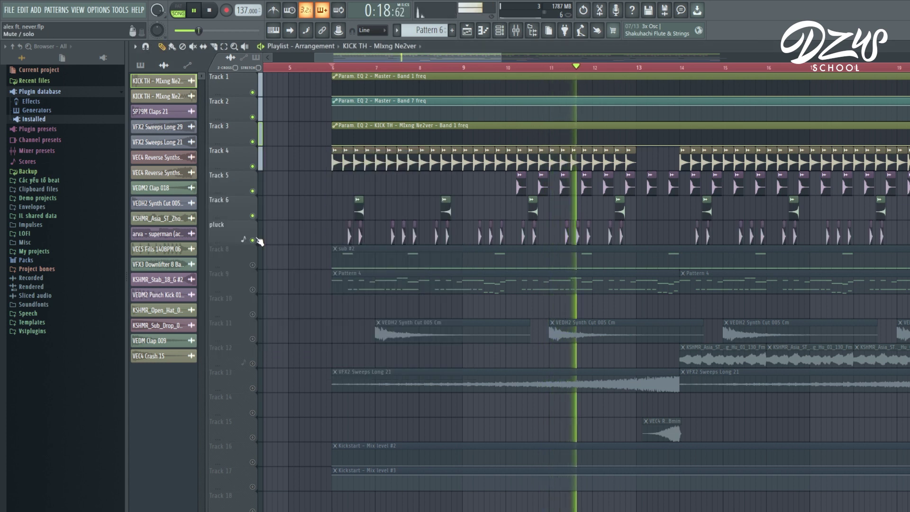
- Stop playback and examine the channel settings of the VEDM2 Punch Kick 017 sample on the pluck track
key(space)
double_click(363, 238)
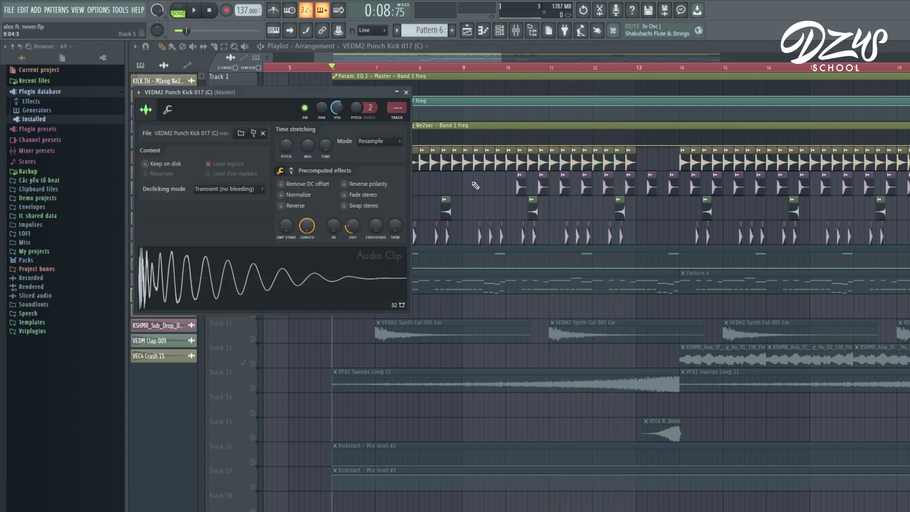
right_click(451, 183)
scroll(381, 211, up, 2)
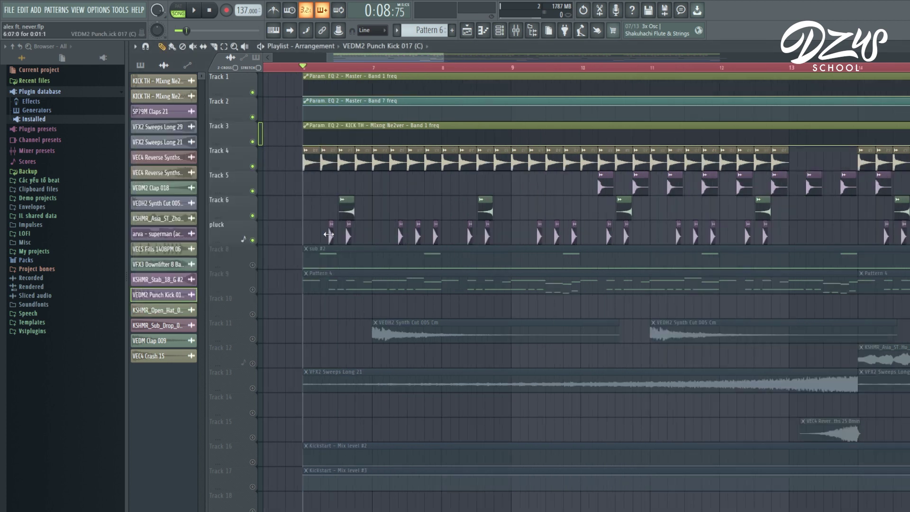
double_click(328, 235)
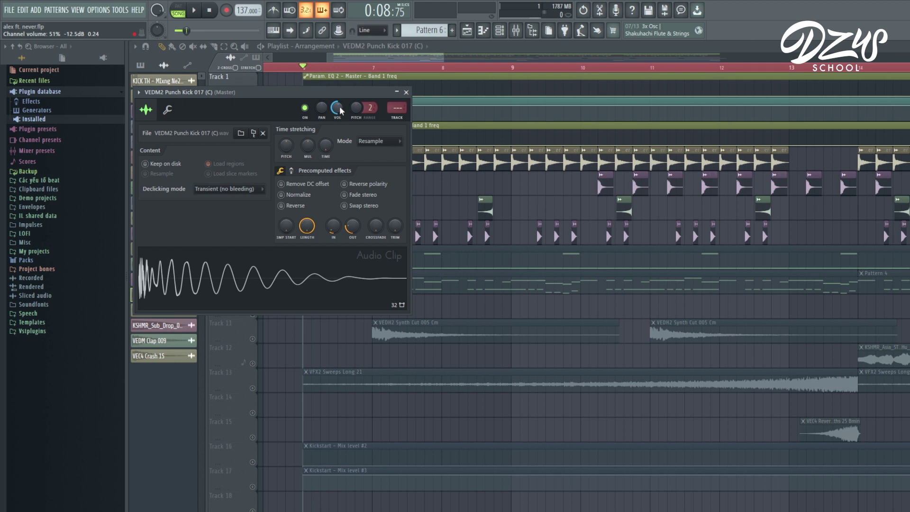
right_click(454, 191)
scroll(437, 221, up, 3)
scroll(605, 144, down, 2)
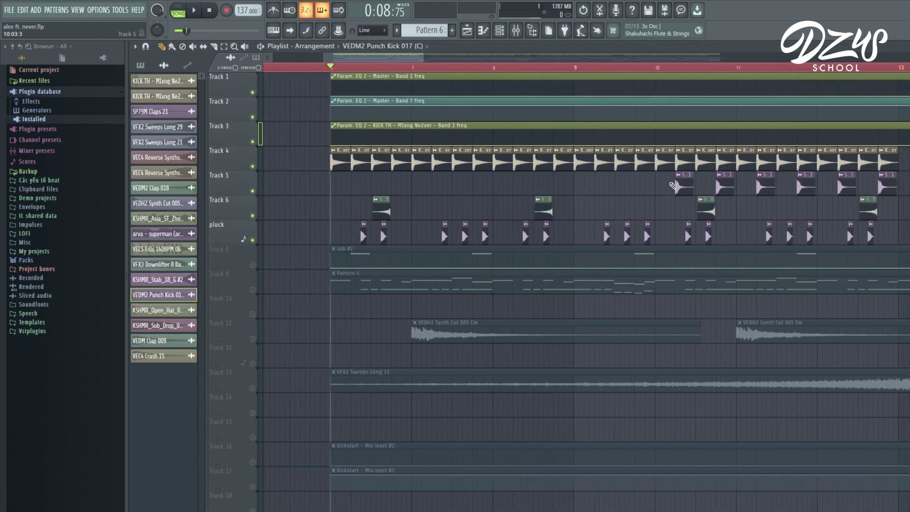
- Examine the channel settings of the SP79M Claps 21 sample on Track 5 and the VEDM2 Clap 018 sample on Track 6
double_click(678, 187)
drag(248, 98, 315, 112)
key(Escape)
drag(382, 119, 335, 215)
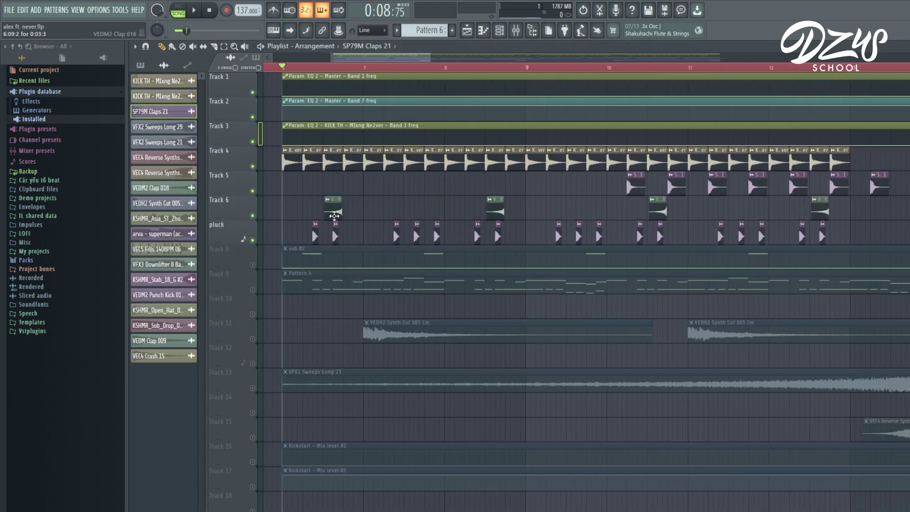
double_click(334, 214)
- Examine the kick sample's channel settings and the curves of both Fruity Parametric EQ 2 effects on its mixer track
click(412, 143)
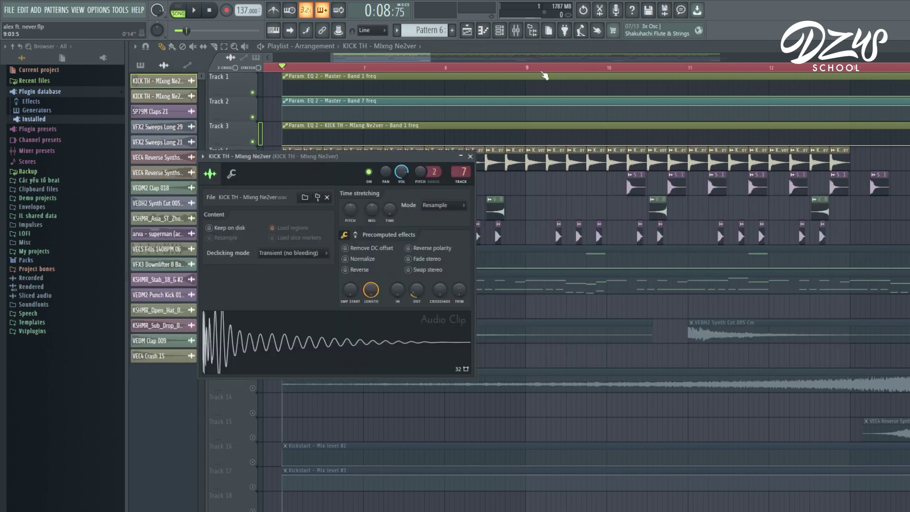
click(515, 32)
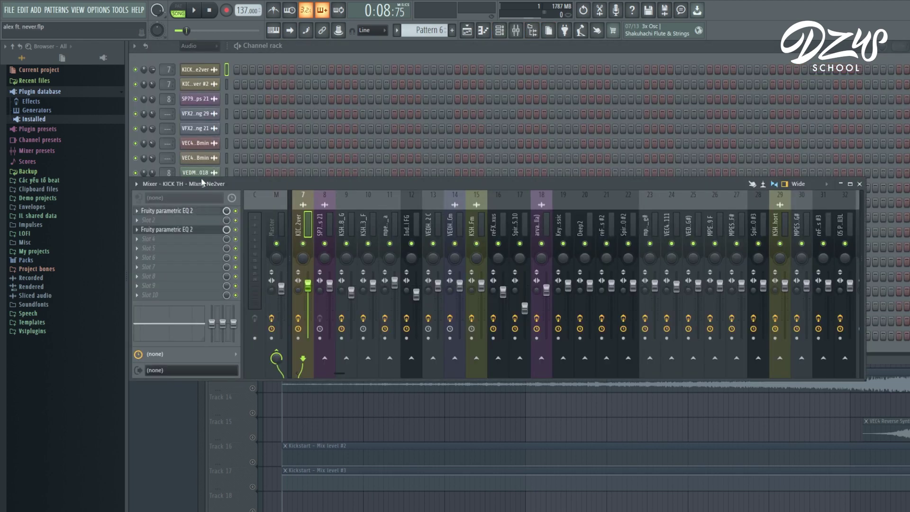
click(204, 211)
drag(252, 93, 418, 94)
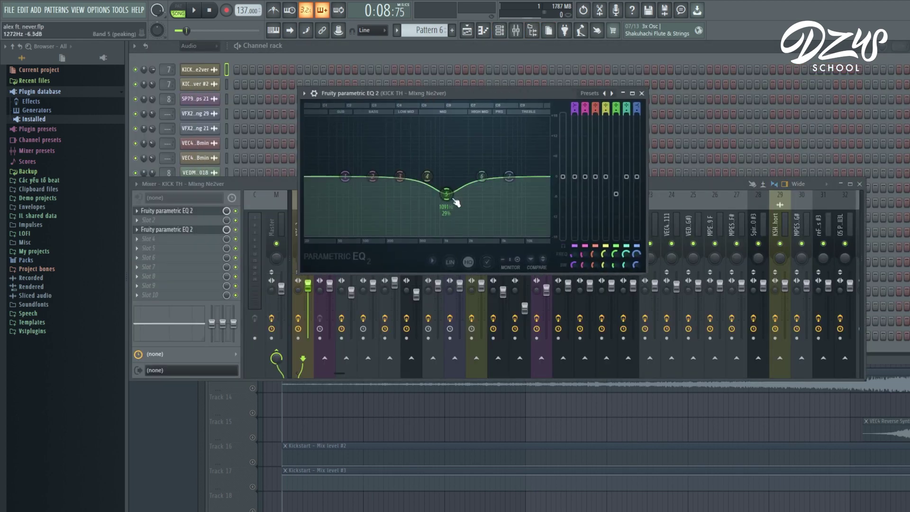
click(205, 231)
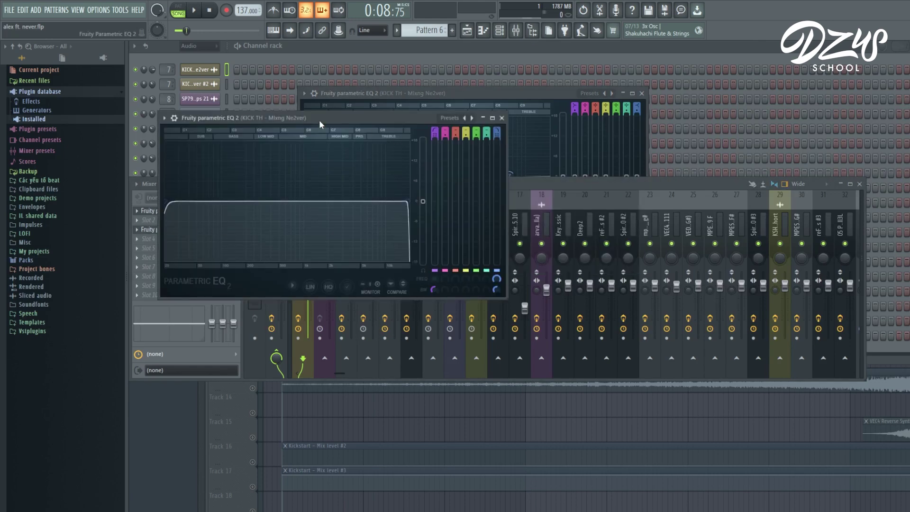
drag(319, 120, 490, 141)
- Load the Image-Line version of Fruity Compressor into slot 4 of the kick's mixer track
click(193, 242)
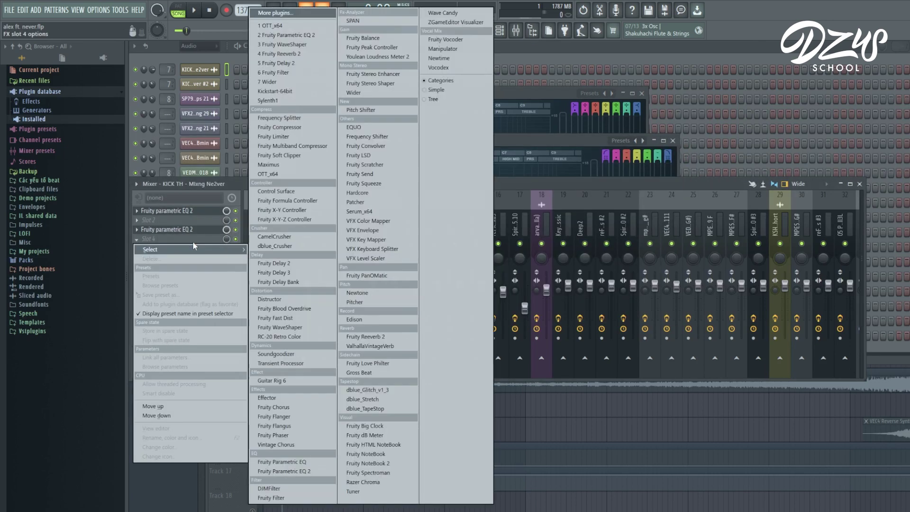
click(313, 14)
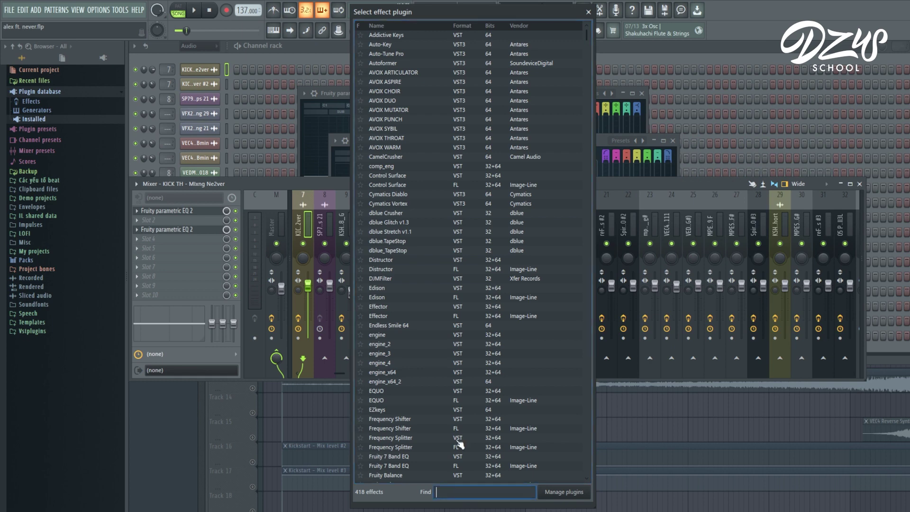
text(fruity comr)
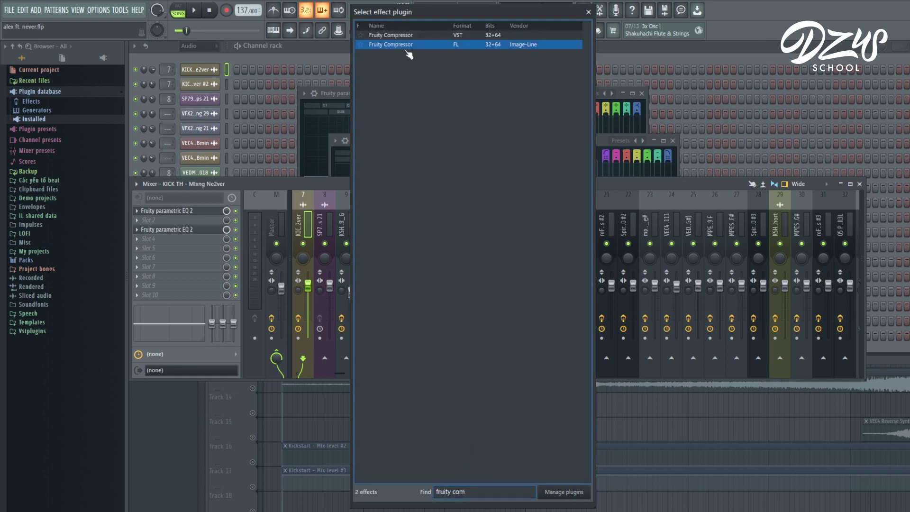
double_click(408, 45)
drag(331, 134, 507, 171)
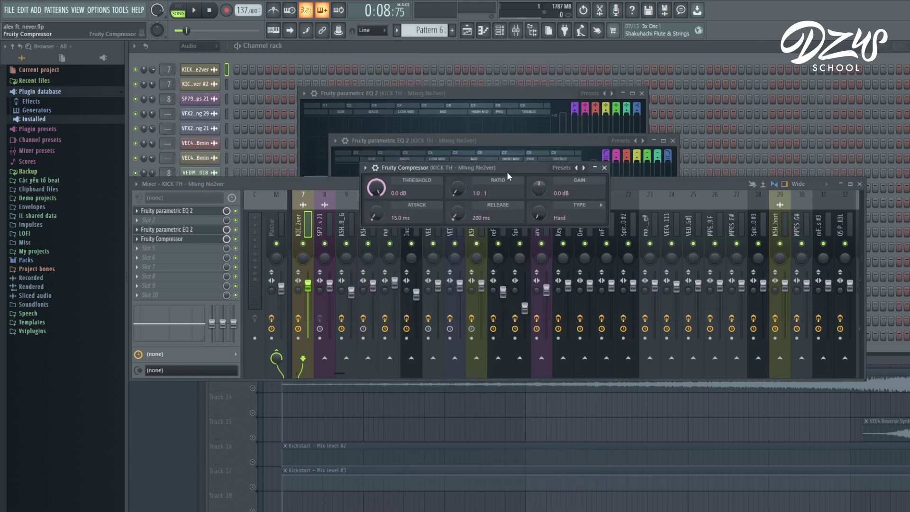
- During playback, set the kick's compressor to a -16.5 dB threshold, 17.1:1 ratio, 2.6 dB gain and 8.8 ms attack
click(470, 32)
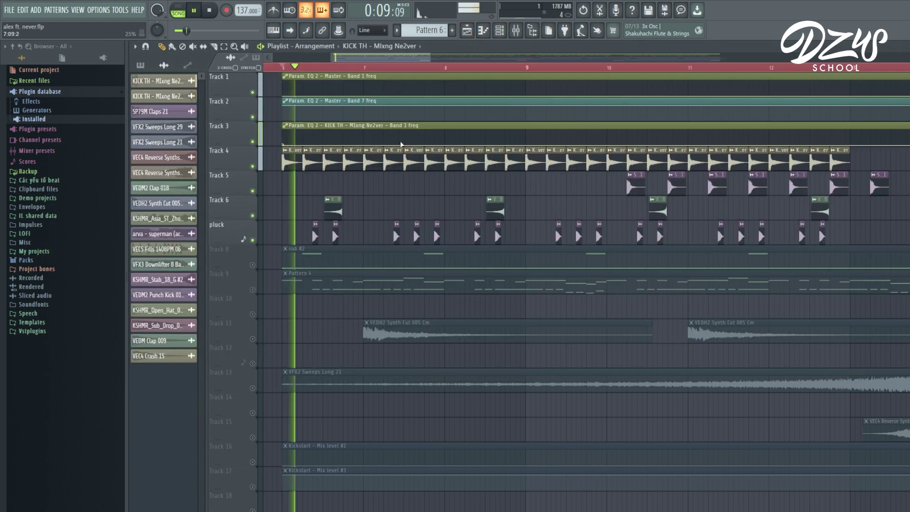
click(523, 36)
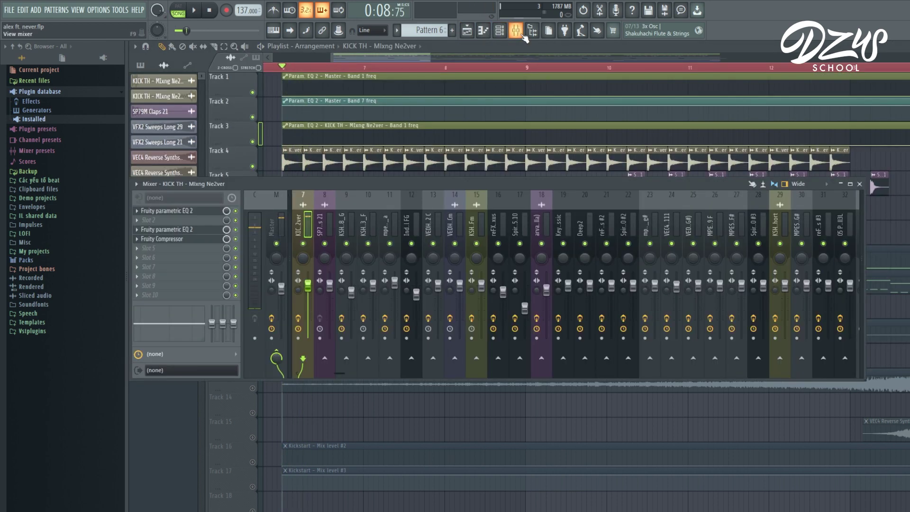
click(203, 240)
key(space)
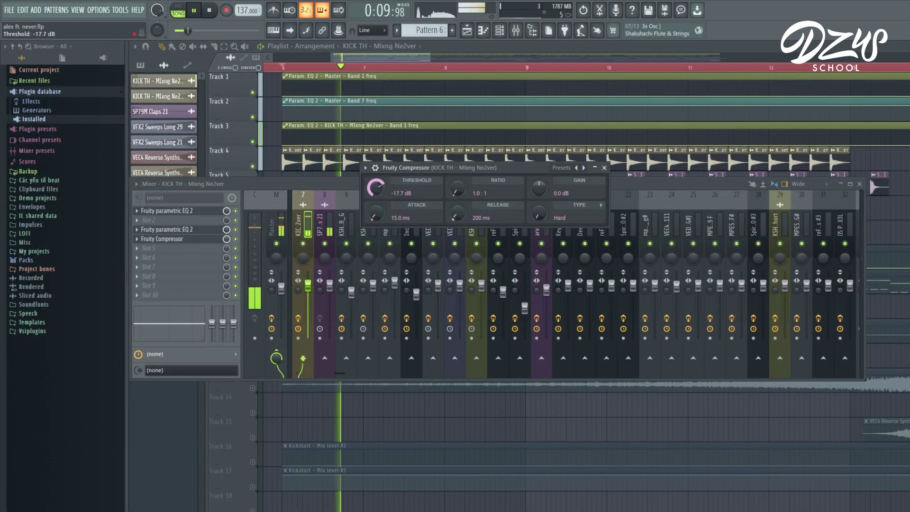
drag(458, 189, 458, 142)
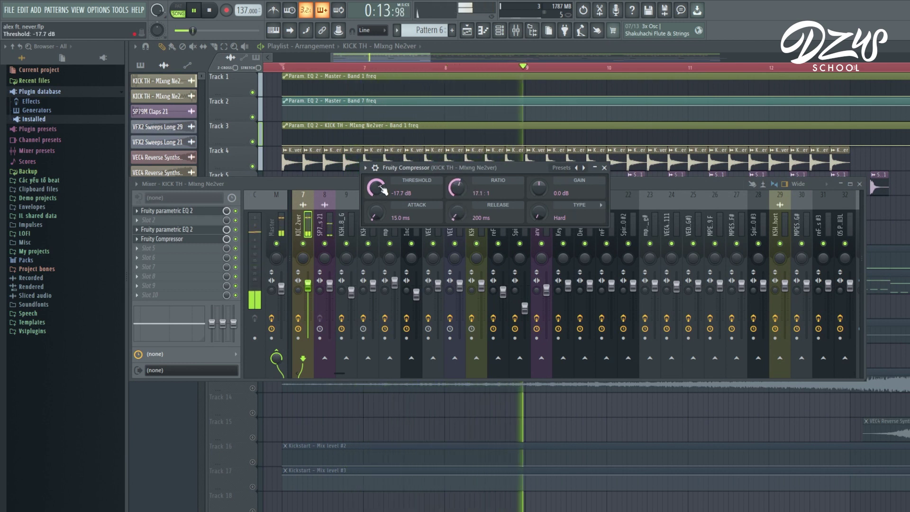
drag(383, 191, 384, 215)
key(space)
key(space)
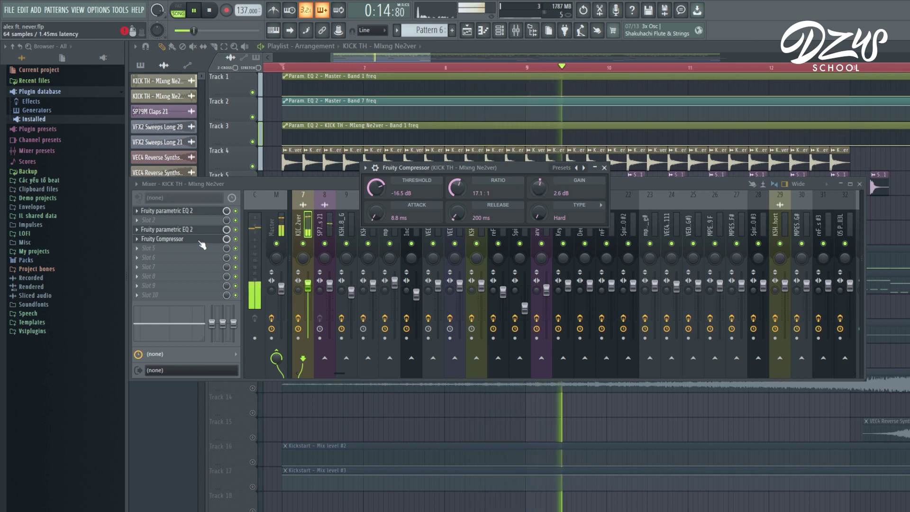
- Toggle the kick's compressor during playback to compare the sound, and lower the kick's mixer fader slightly
click(236, 240)
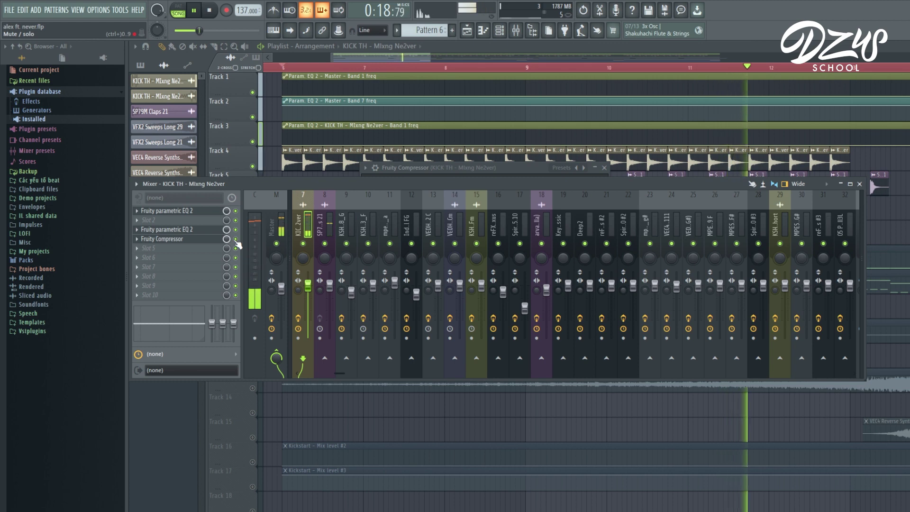
click(195, 241)
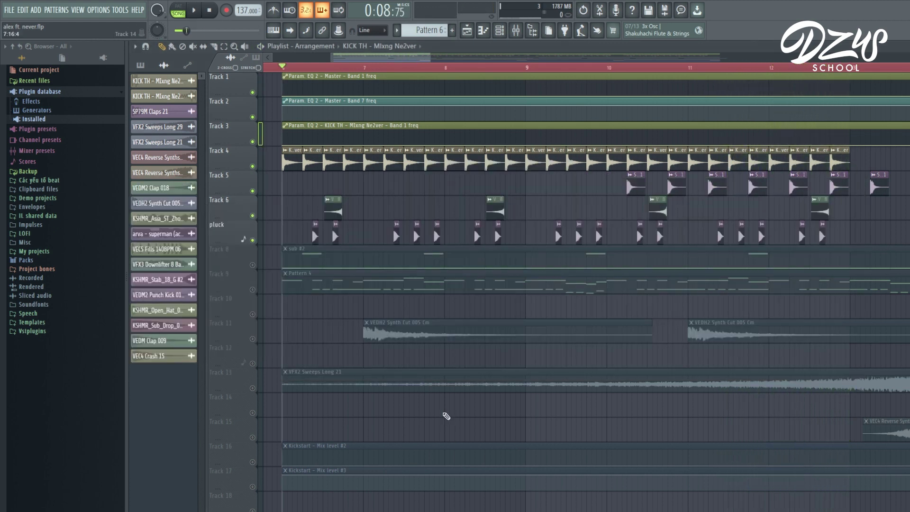
scroll(434, 405, down, 3)
scroll(434, 404, up, 2)
click(516, 30)
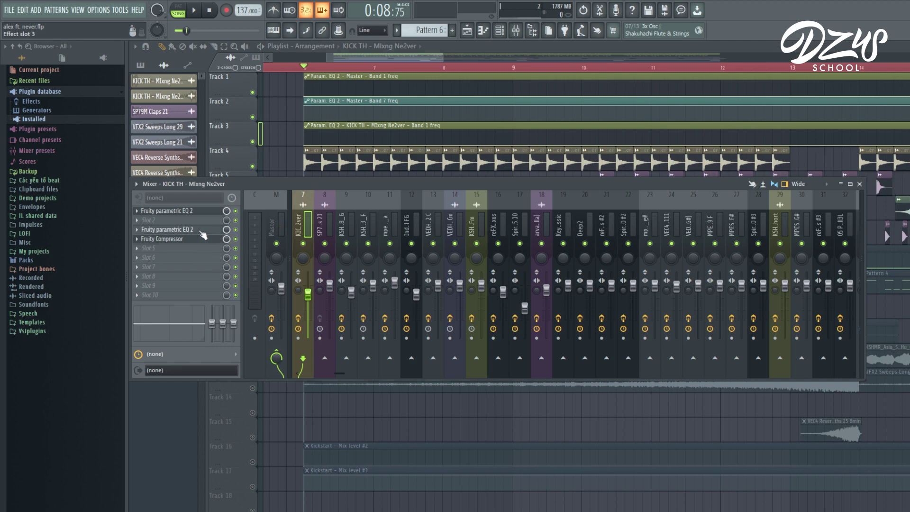
- Add another Fruity Parametric EQ 2 to slot 3 of the kick's mixer track, ahead of the compressor
click(199, 230)
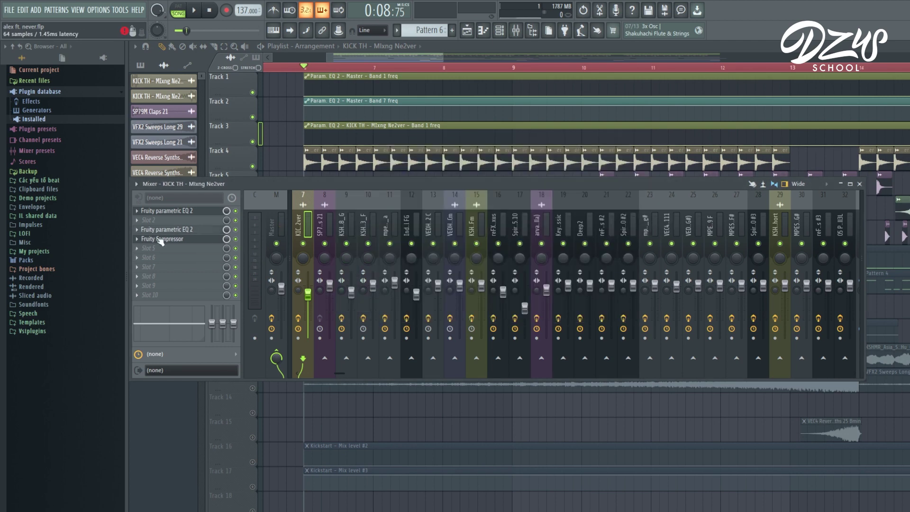
click(174, 230)
click(328, 201)
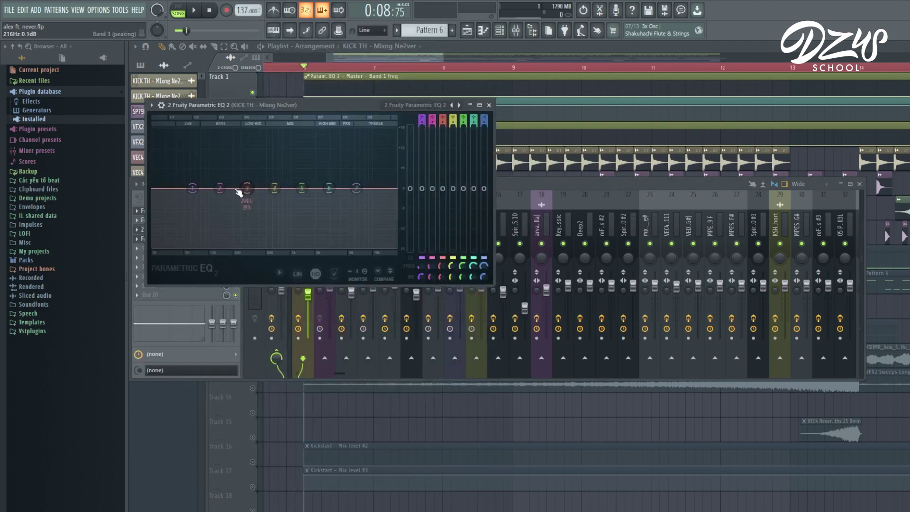
- Reduce the kick's low end by pulling down bands 1 and 2 of the new equalizer while checking playback
key(space)
key(space)
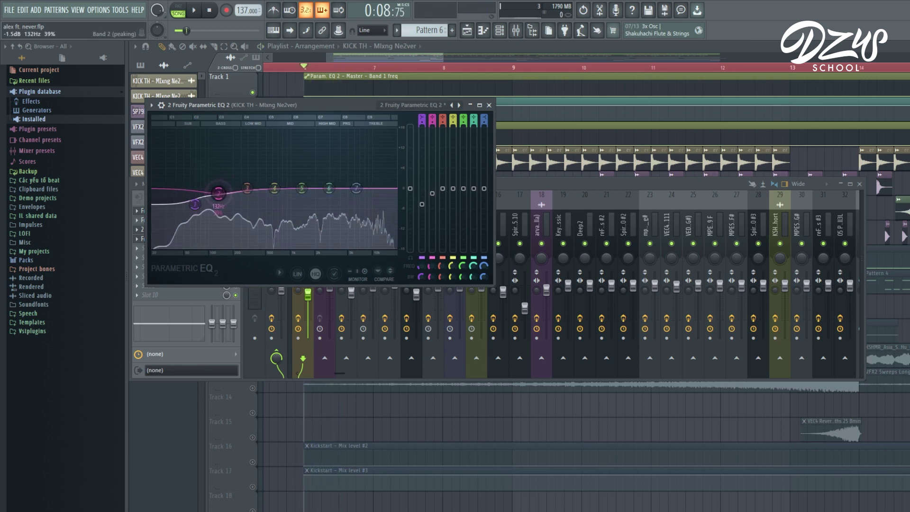
drag(219, 193, 195, 208)
key(space)
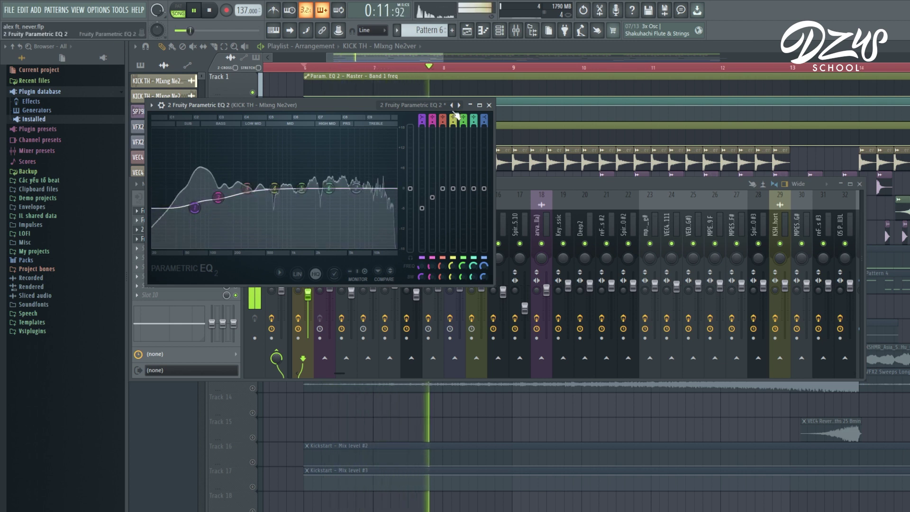
click(489, 105)
key(space)
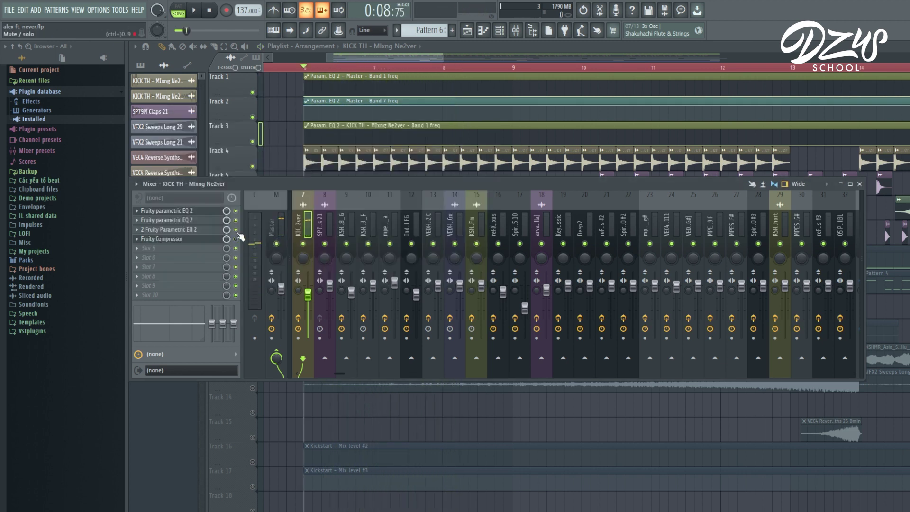
- Play the drums with the kick's compressor switched on and off to compare, and return to the playlist
key(space)
key(space)
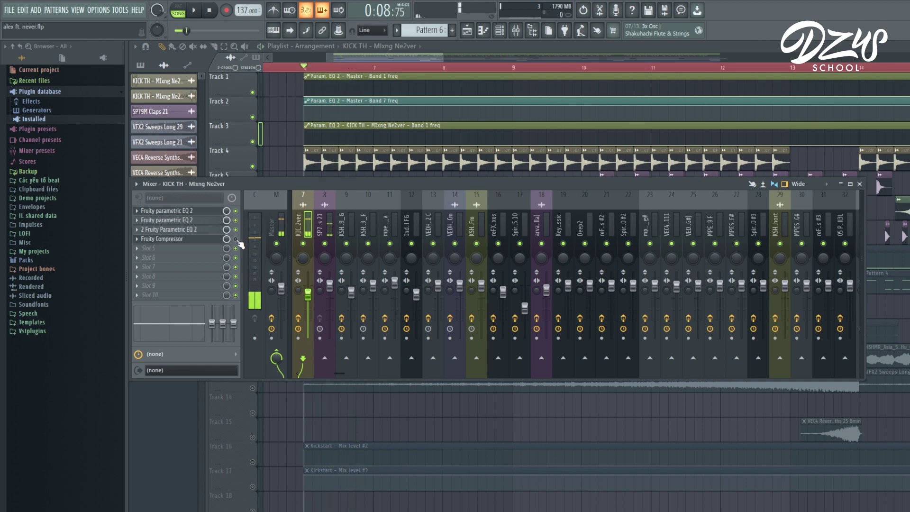
key(space)
key(F9)
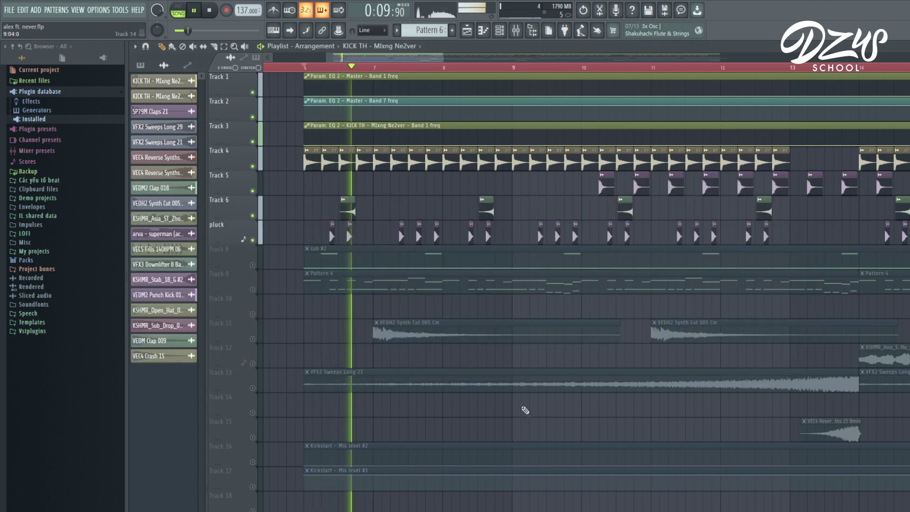
key(space)
- Examine the channel settings of the VEDM2 Punch Kick 017 sample on the pluck track and play the drum tracks
scroll(412, 214, down, 5)
scroll(428, 208, up, 3)
double_click(426, 234)
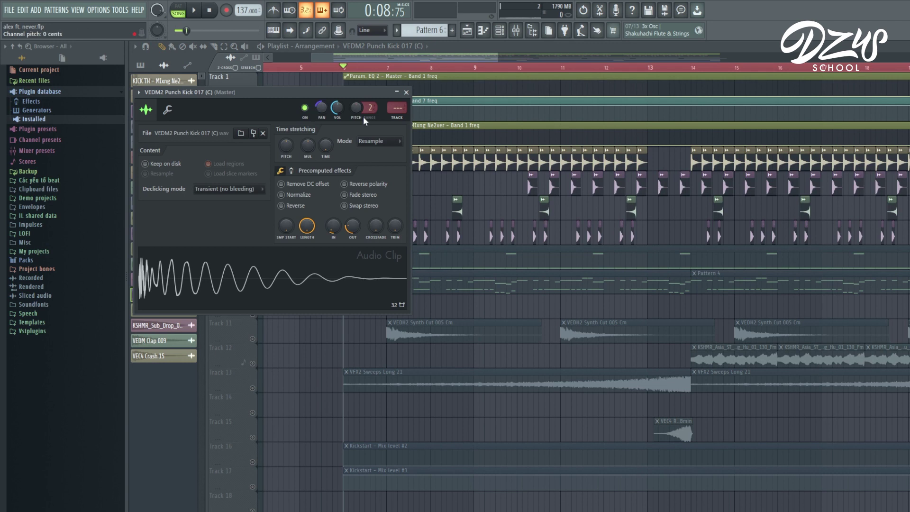
key(Escape)
key(space)
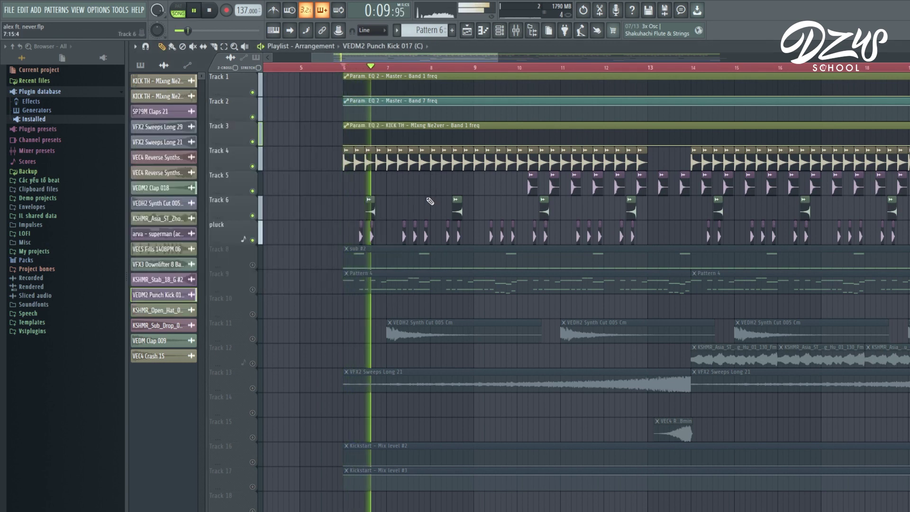
scroll(424, 197, down, 2)
key(space)
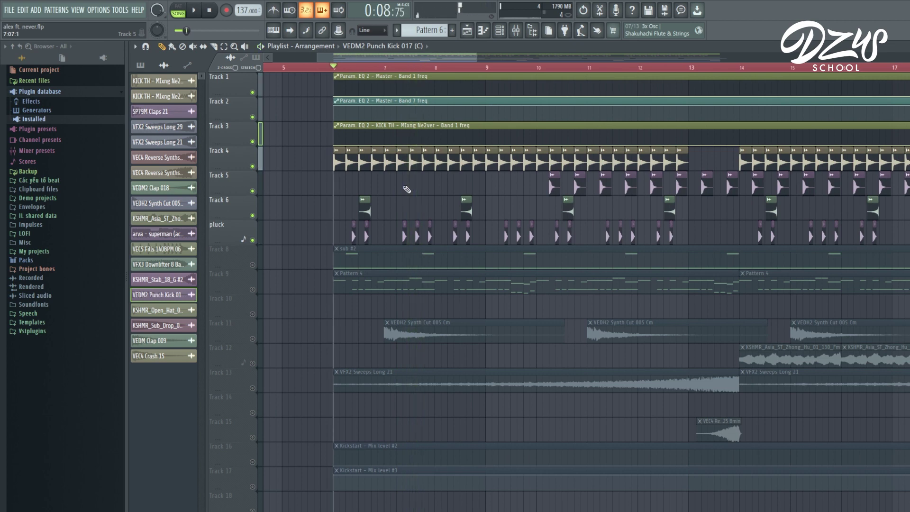
- Move the playback position to bar 23 and examine the channel settings and mixer track of the SP79M Claps 21 sample
scroll(536, 168, down, 3)
scroll(553, 172, up, 3)
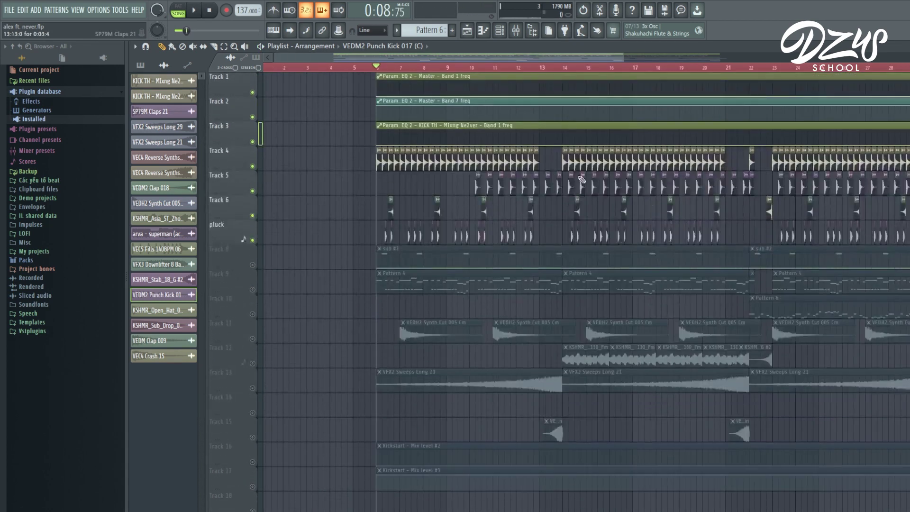
scroll(582, 178, down, 1)
click(707, 69)
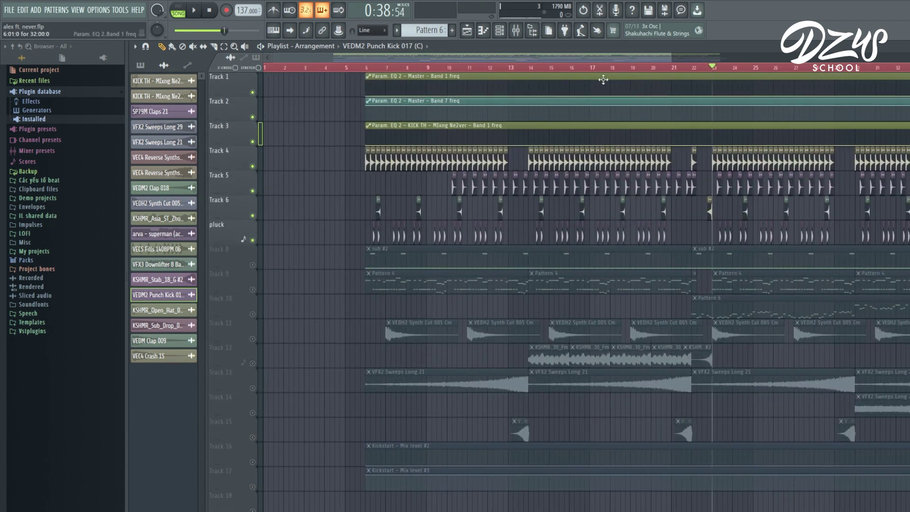
drag(563, 58, 638, 59)
scroll(683, 286, up, 4)
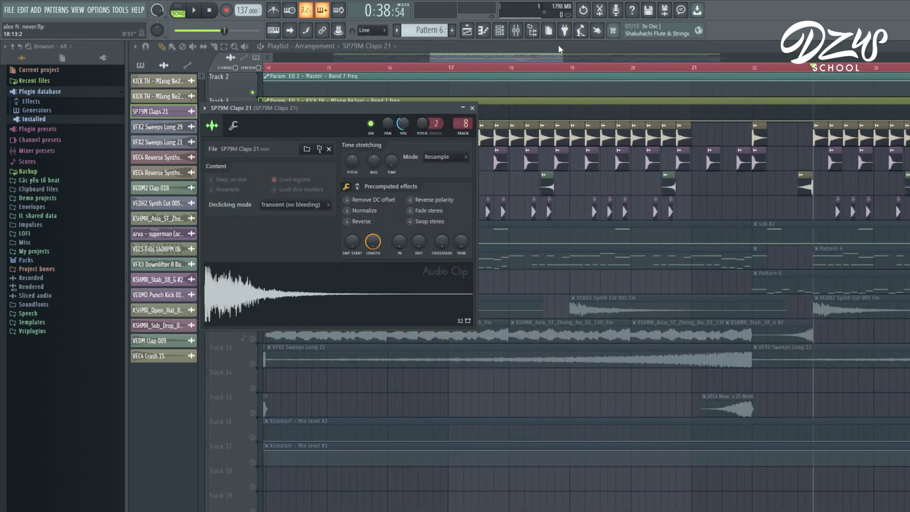
click(515, 31)
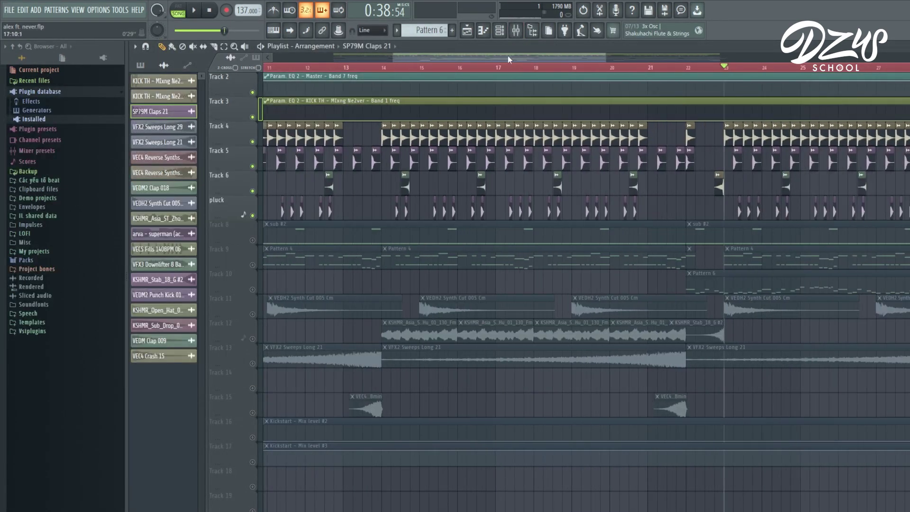
- Solo Track 8 with the sub #2 pattern and play it from bar 6
drag(508, 55, 354, 69)
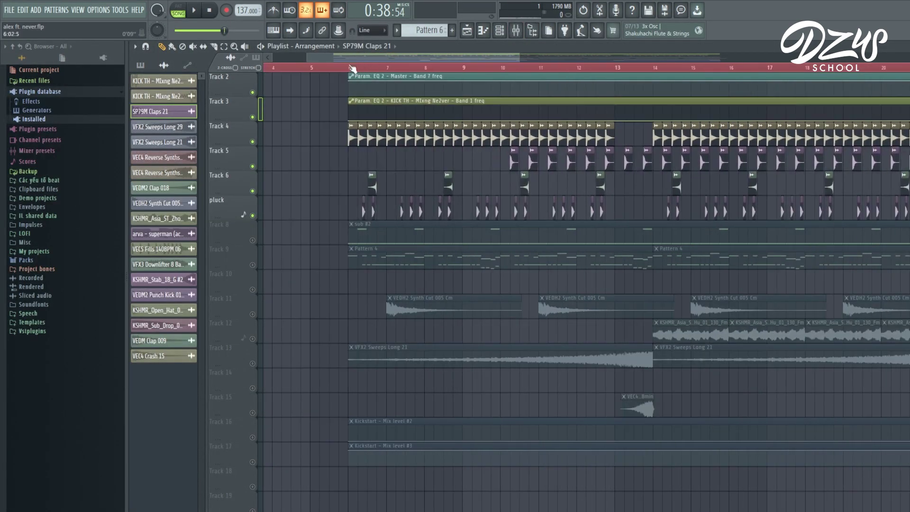
right_click(257, 243)
scroll(310, 259, down, 2)
key(space)
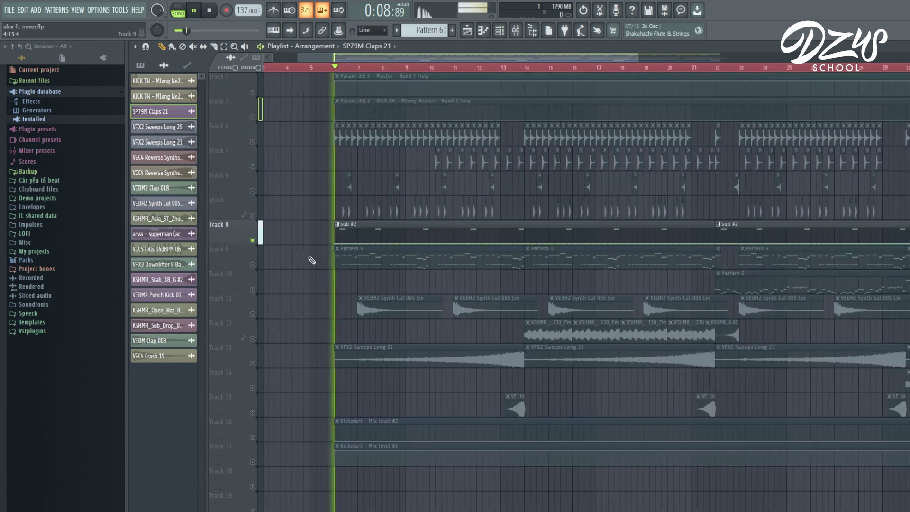
- Open the sub #2 pattern in the channel rack and examine the Sytrus settings of its Deep2 channel
double_click(438, 238)
key(F6)
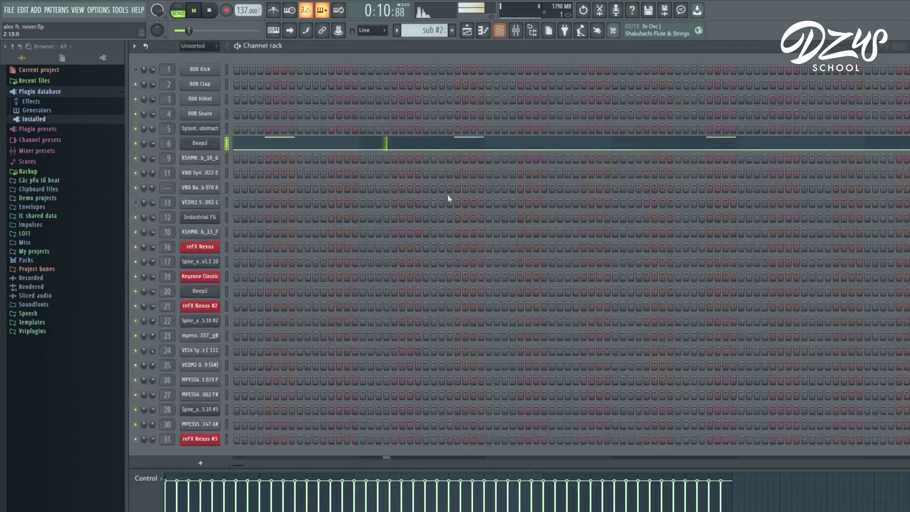
click(215, 145)
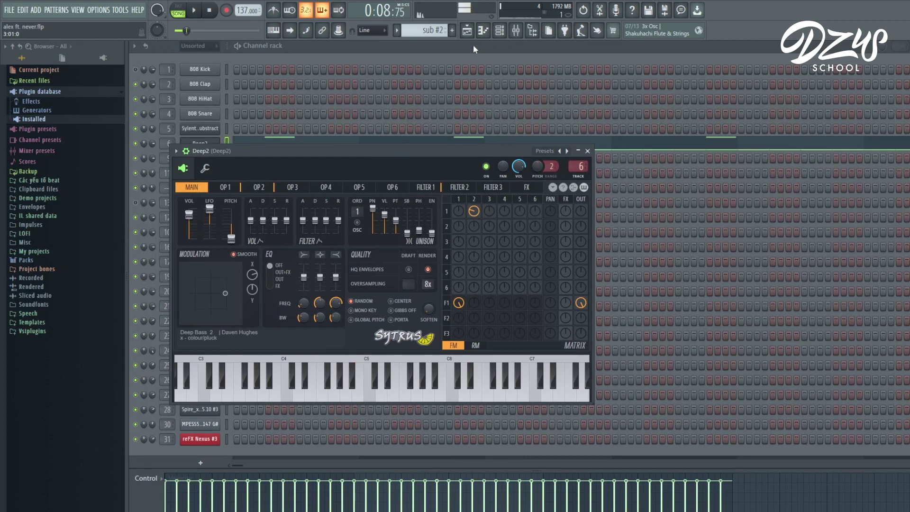
drag(366, 151, 350, 170)
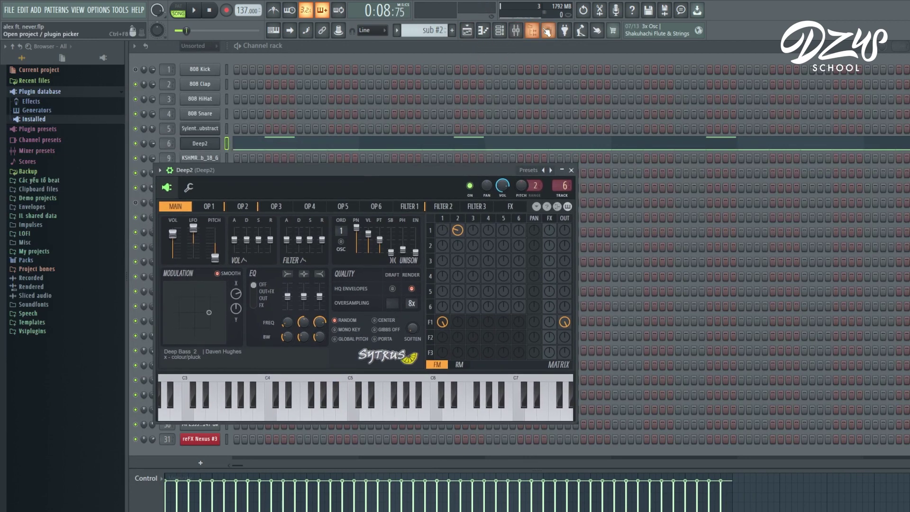
- Examine both Fruity parametric EQ 2 curves in the effect chain of the Deep2 mixer track
click(519, 31)
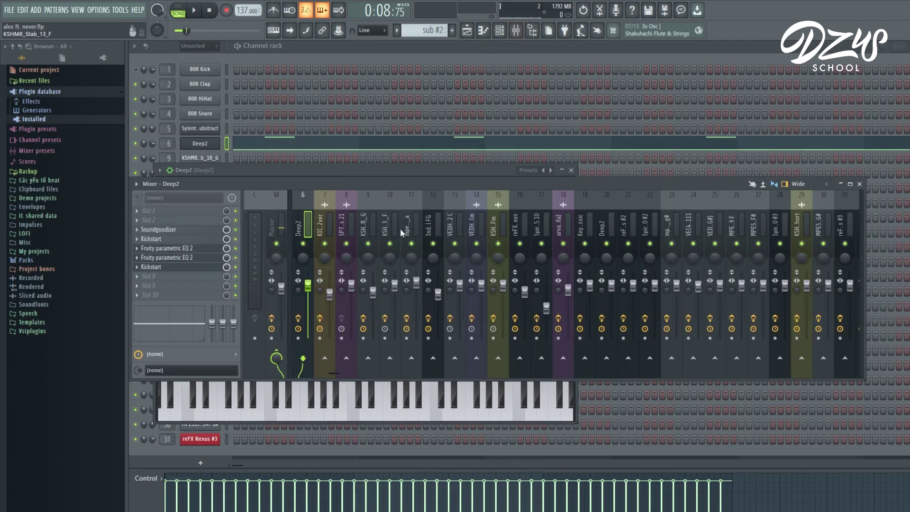
click(199, 249)
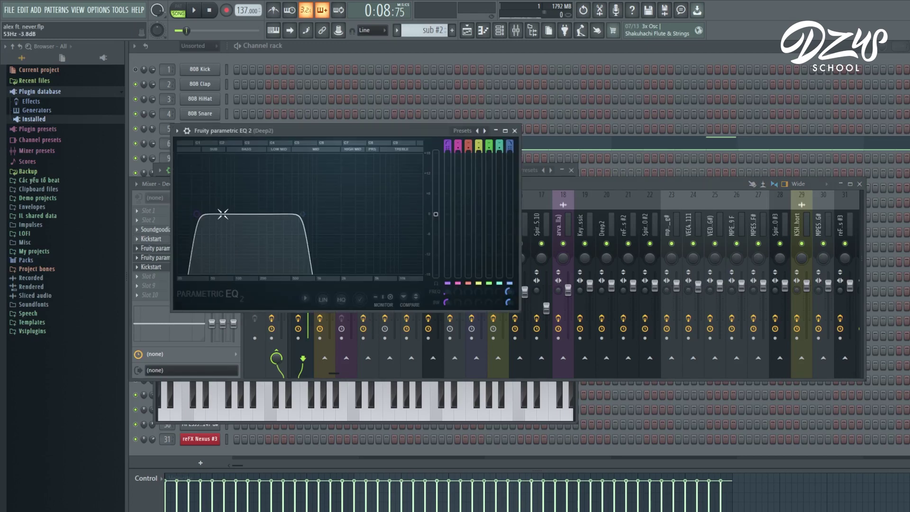
drag(311, 132, 443, 136)
click(184, 258)
drag(306, 92, 422, 184)
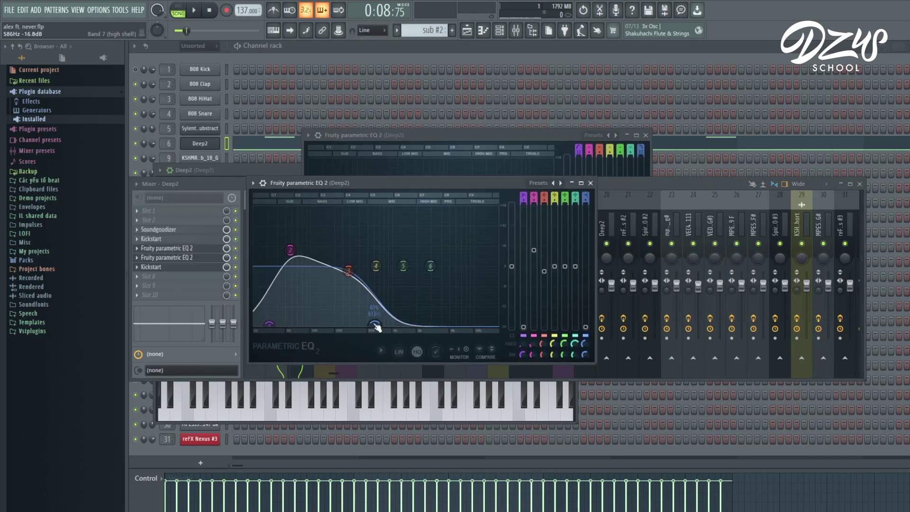
drag(376, 327, 417, 326)
click(590, 183)
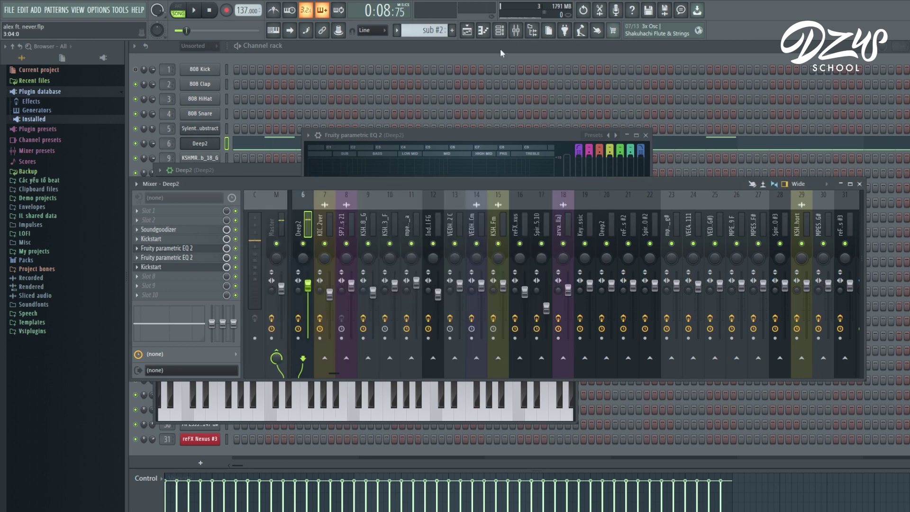
- Return to the playlist and briefly play the soloed sub #2 clip on Track 8
click(467, 31)
key(space)
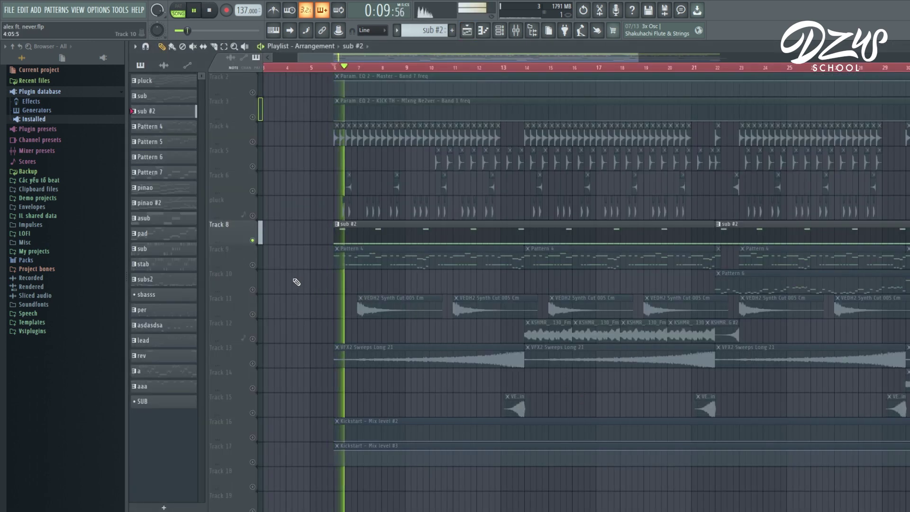
key(space)
- Solo Track 9 and open its Pattern 4 in the channel rack
right_click(253, 265)
scroll(311, 298, down, 1)
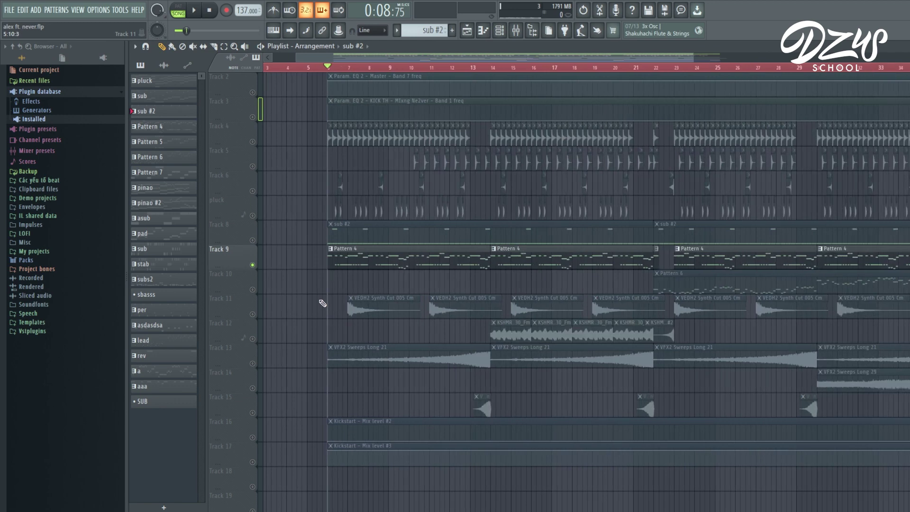
scroll(356, 273, up, 2)
double_click(361, 264)
click(505, 37)
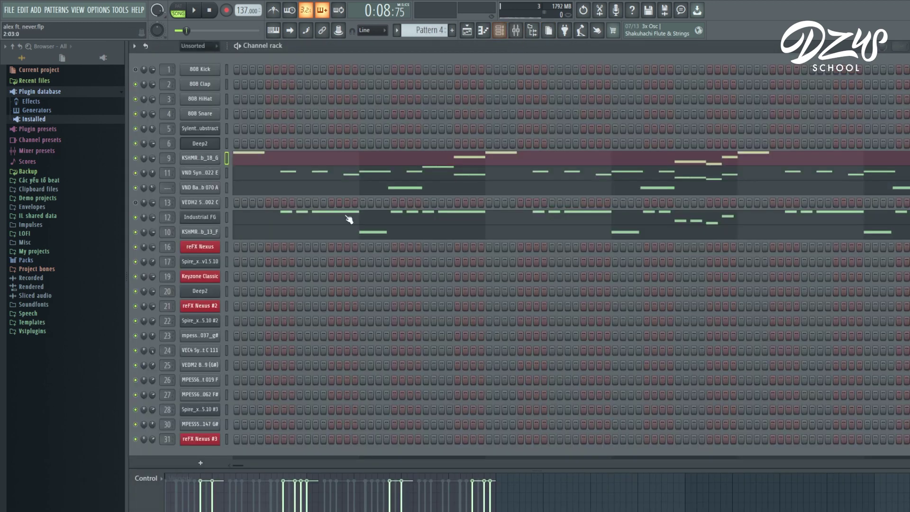
- Play Pattern 4 while examining the sample settings of the KSHMR_Stab_18_G channel
key(space)
click(199, 158)
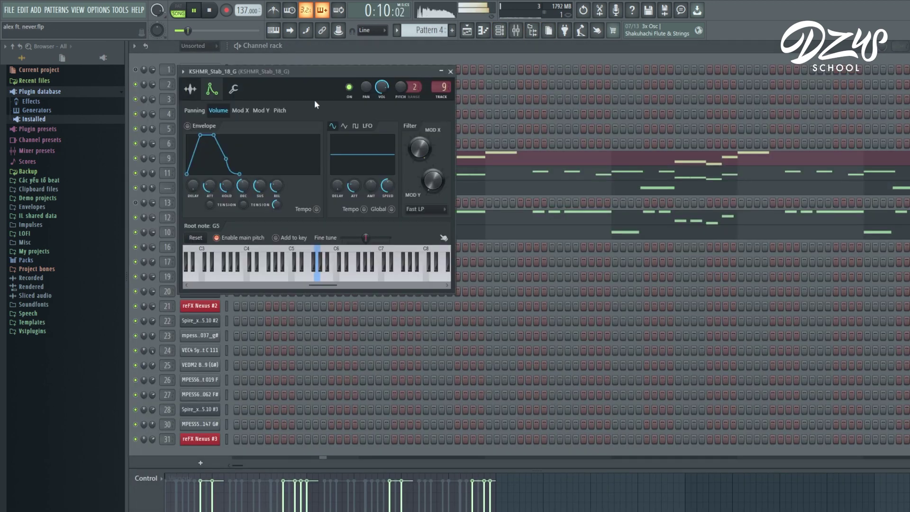
drag(283, 164, 286, 240)
click(162, 206)
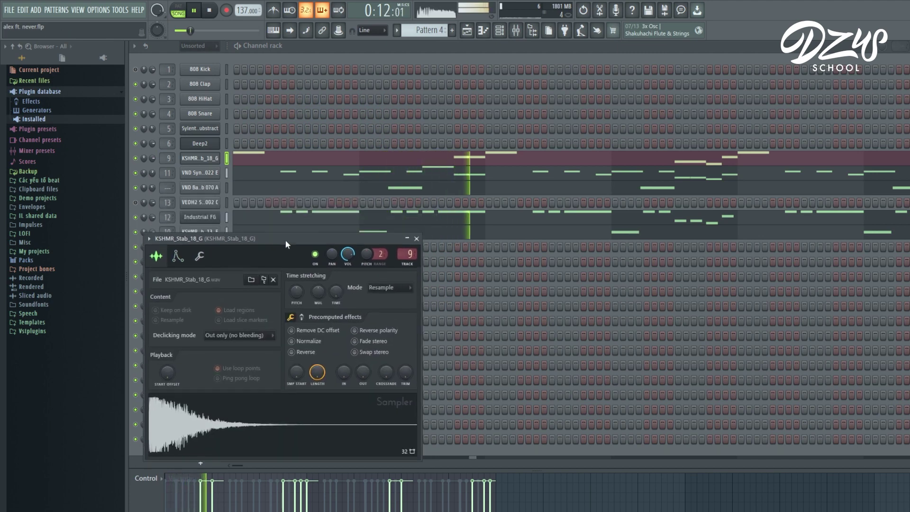
- Examine the envelope and sample settings of the VND Synth Stab 022 E channel
click(214, 175)
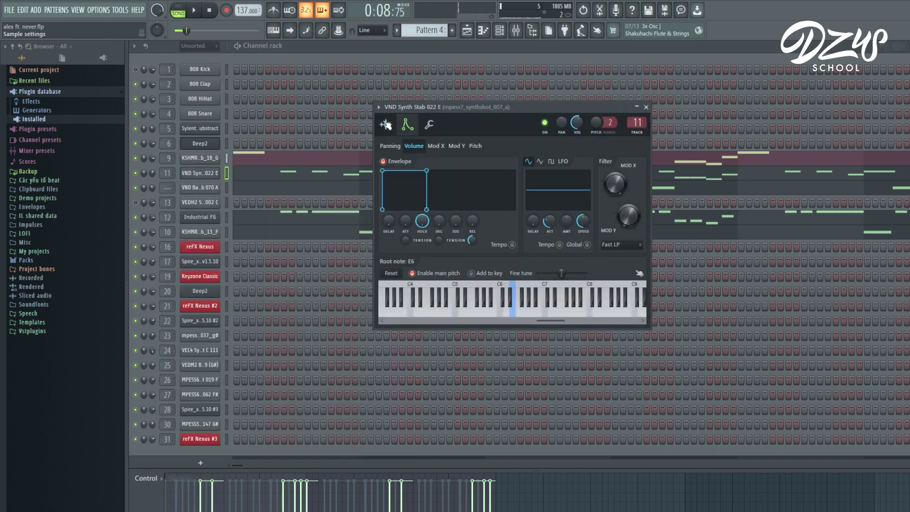
click(386, 124)
drag(465, 126, 389, 187)
- Examine the Harmless synth settings of the Industrial FG channel
click(202, 218)
drag(364, 269, 377, 244)
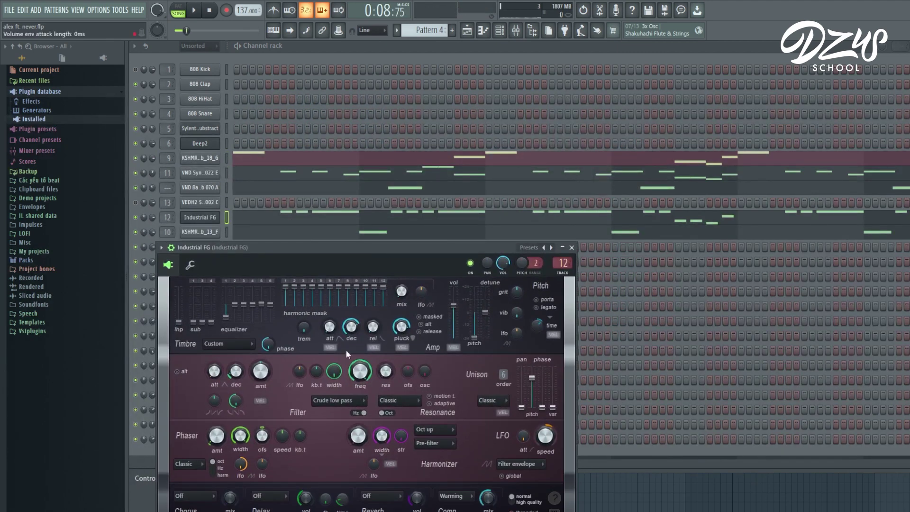
drag(263, 249, 295, 239)
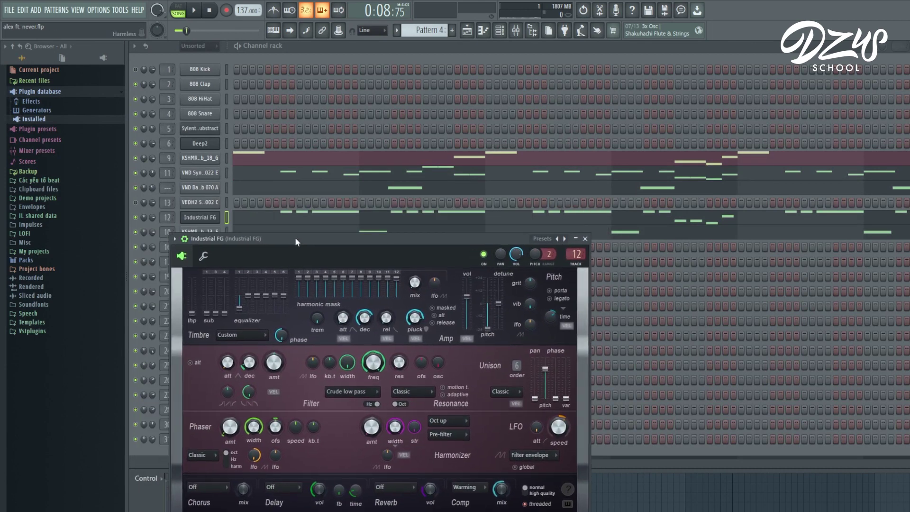
- Solo the Industrial FG channel in the channel rack and play it
right_click(137, 218)
click(151, 230)
key(space)
click(215, 218)
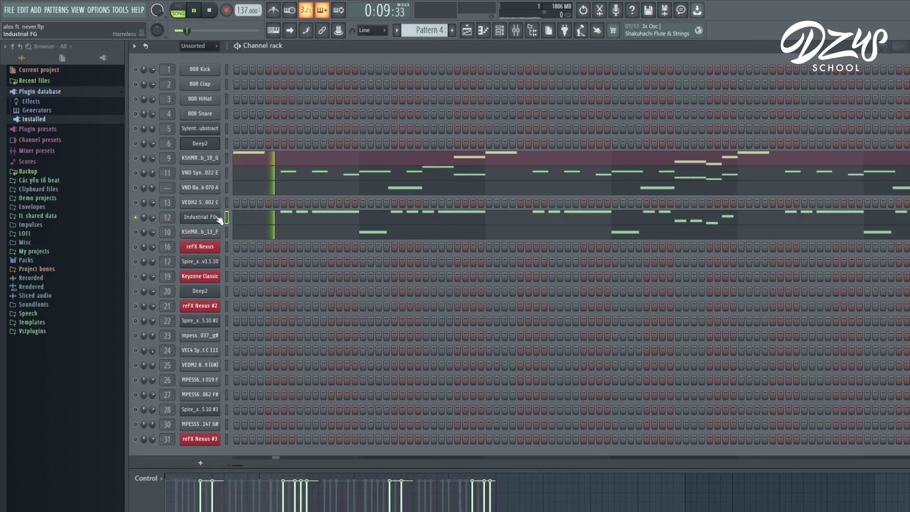
click(216, 218)
drag(308, 236, 322, 203)
key(space)
- Examine the mixer effect chains of Pattern 4's instruments, including the Fruity parametric EQ 2 on KSHMR_Stab_18_G
click(471, 31)
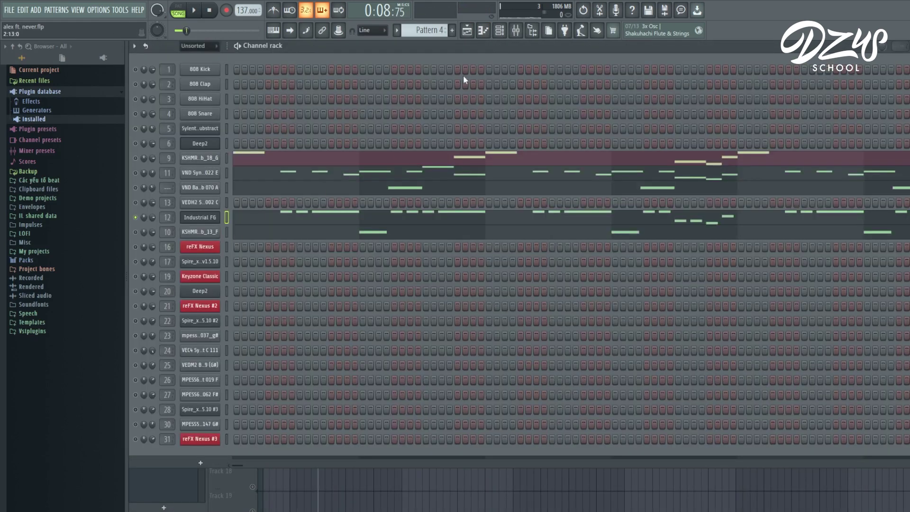
key(F9)
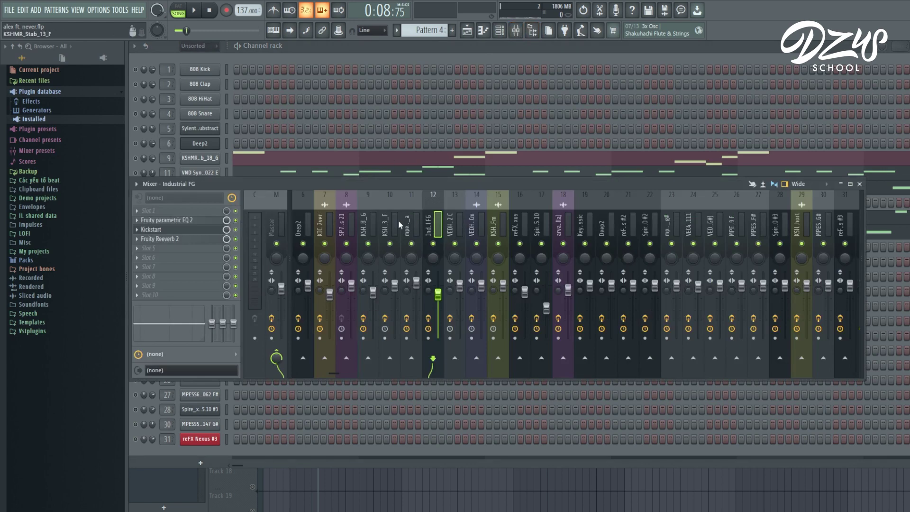
click(368, 224)
click(172, 220)
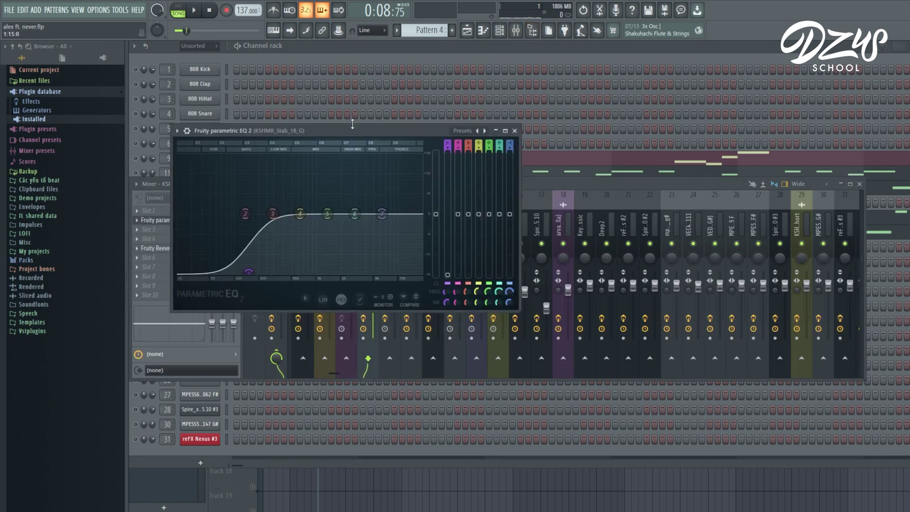
click(515, 130)
click(399, 227)
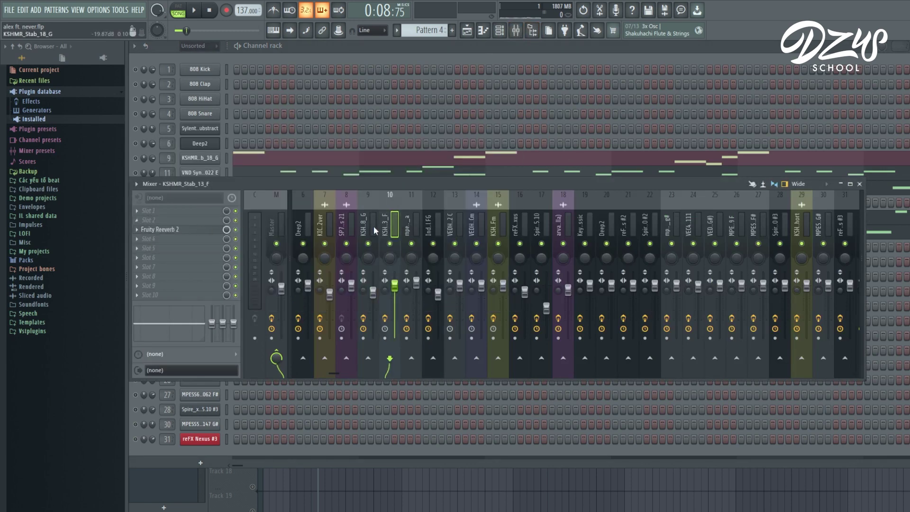
key(Right)
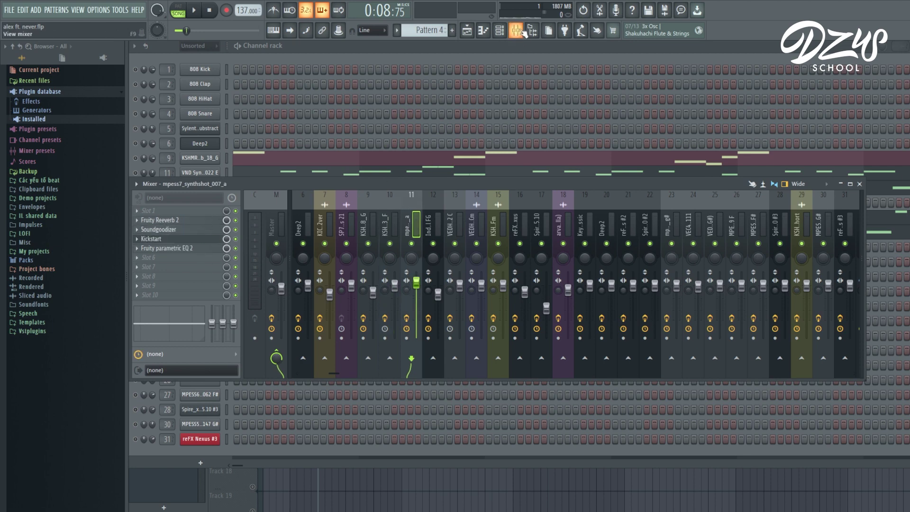
- Look over the arrangement in the playlist, from the Pattern 4 clips on Track 9 to Pattern 6 on Track 10
key(F5)
scroll(491, 273, down, 4)
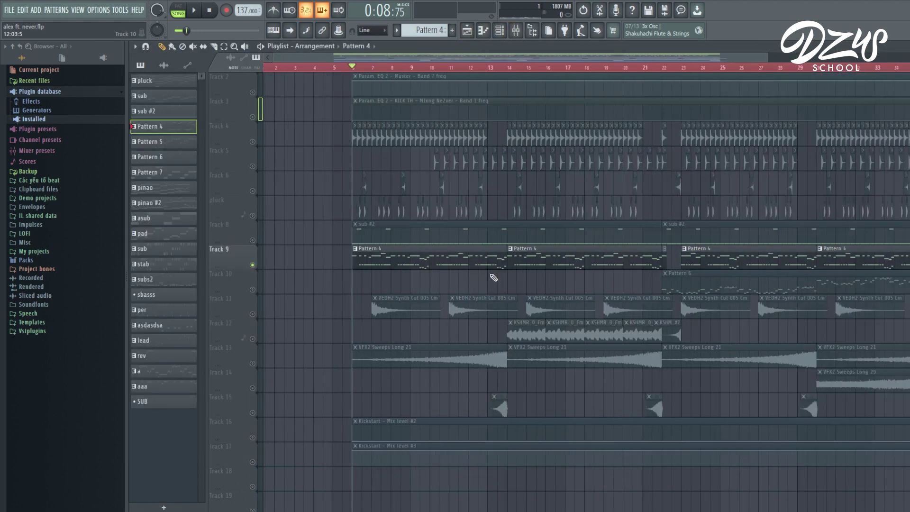
scroll(490, 272, up, 1)
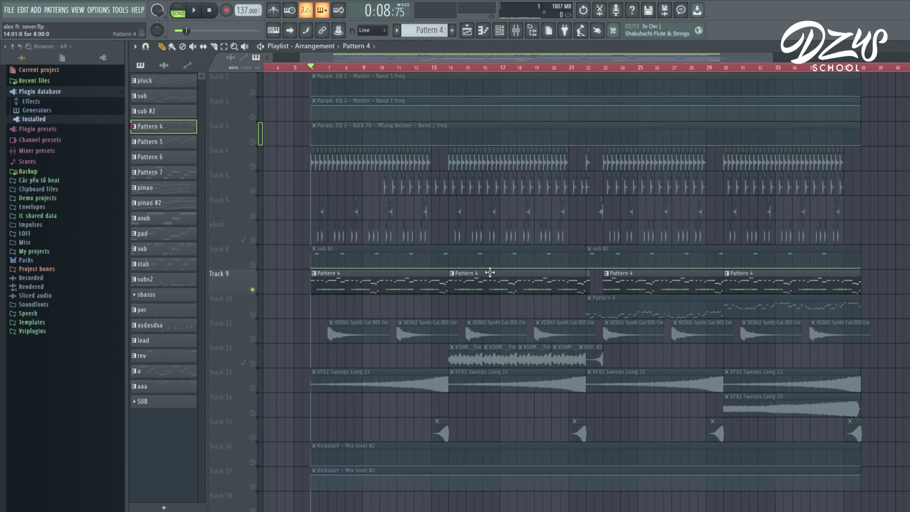
scroll(493, 290, up, 2)
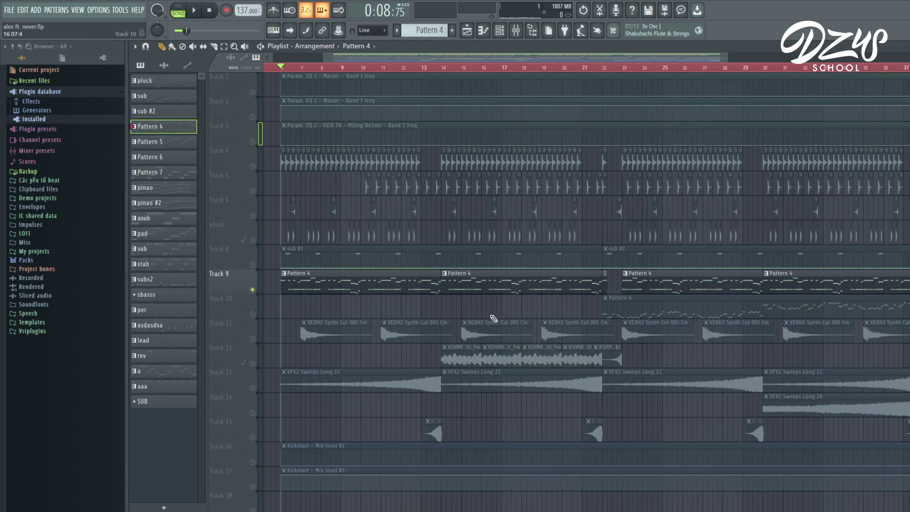
scroll(578, 265, down, 1)
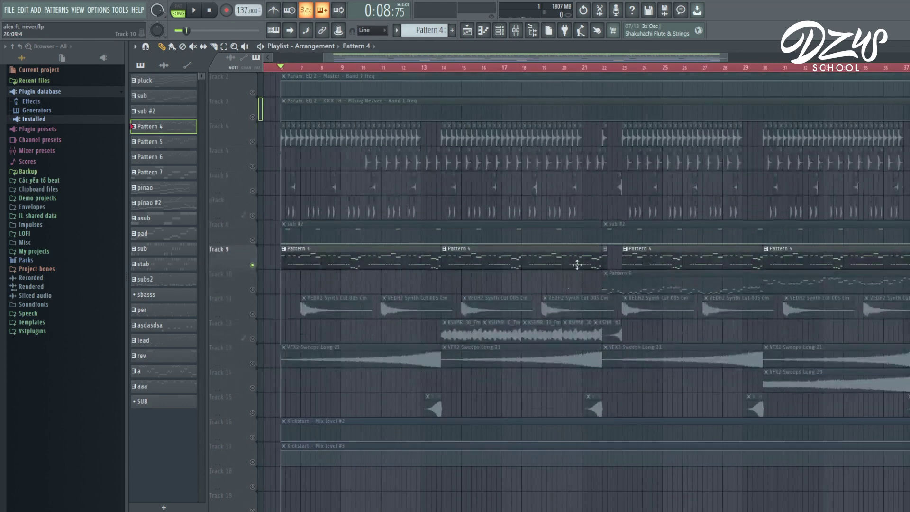
scroll(577, 265, left, 2)
scroll(590, 321, up, 1)
scroll(590, 322, right, 2)
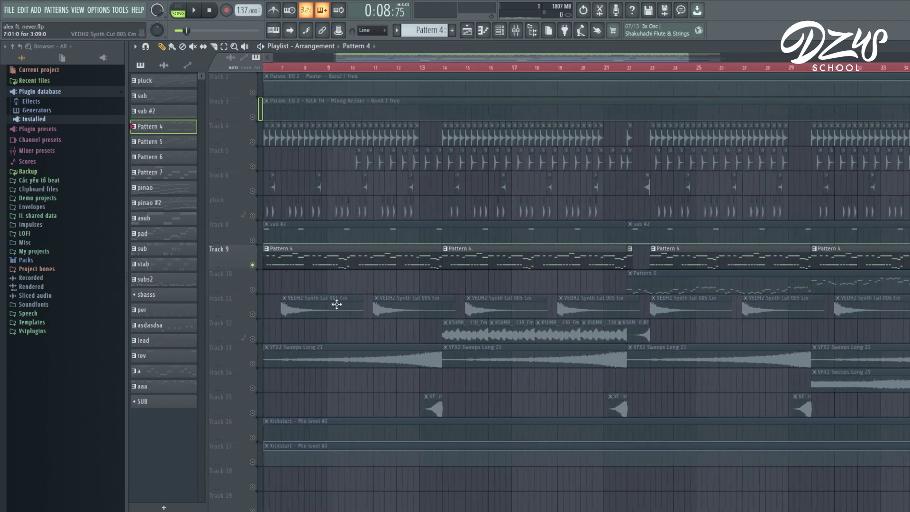
drag(623, 58, 692, 62)
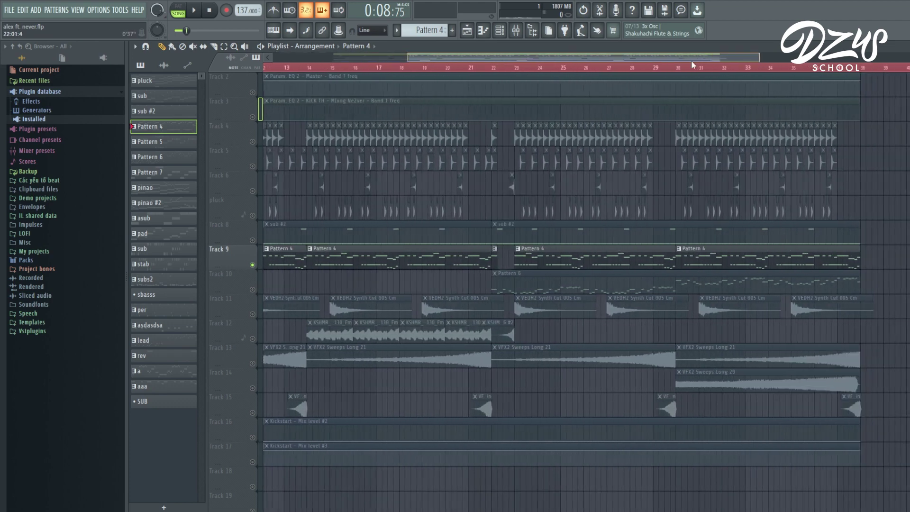
- Solo Track 10, play its Pattern 6 clip from bar 22 and open the pattern's notes in the piano roll
click(253, 291)
scroll(543, 134, up, 1)
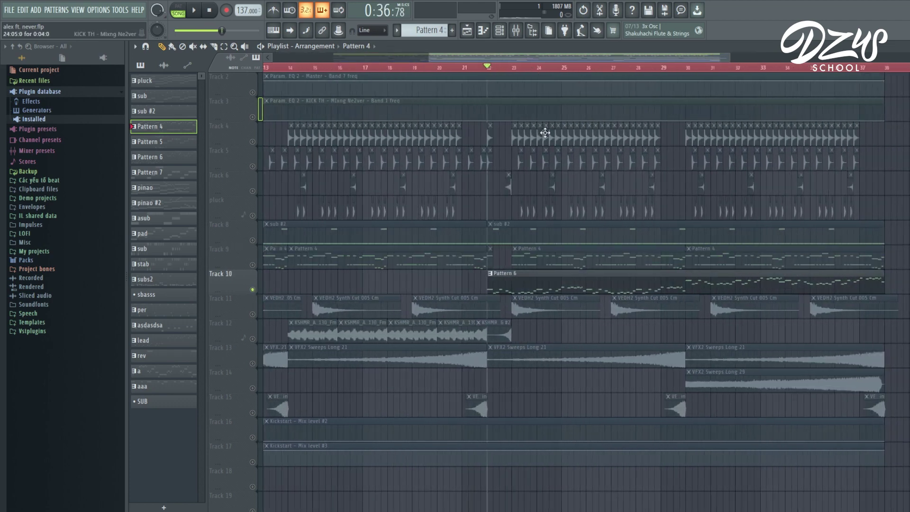
key(space)
key(F6)
key(F6)
click(564, 284)
double_click(564, 285)
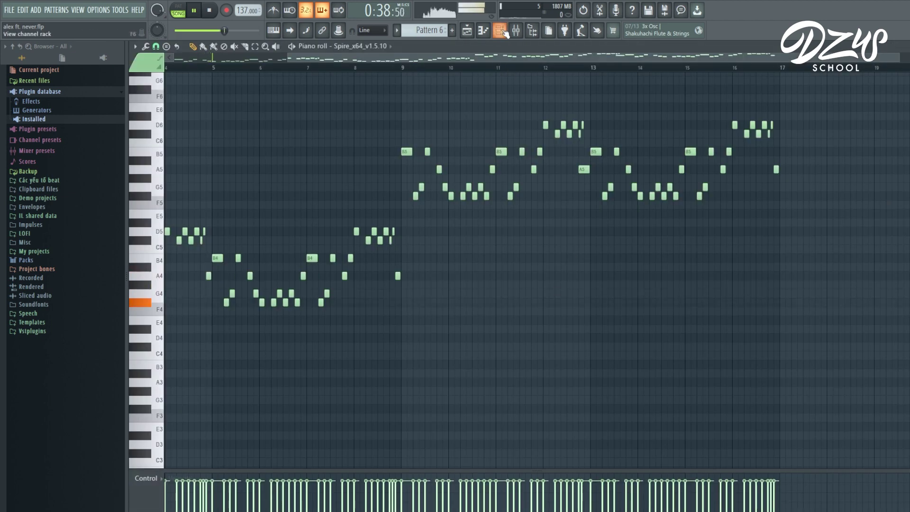
- Examine Pattern 6's Spire synth settings and the Fruity parametric EQ 2 on its mixer track
click(500, 31)
click(201, 262)
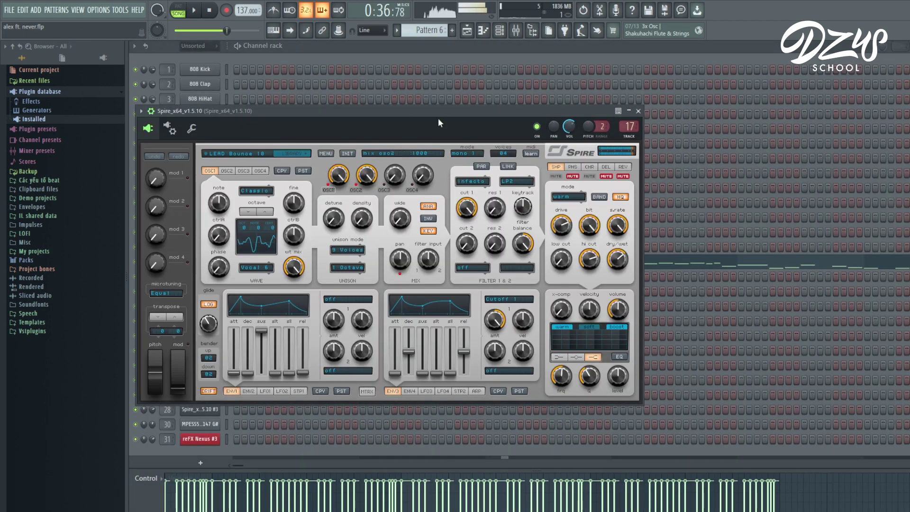
drag(436, 108, 459, 159)
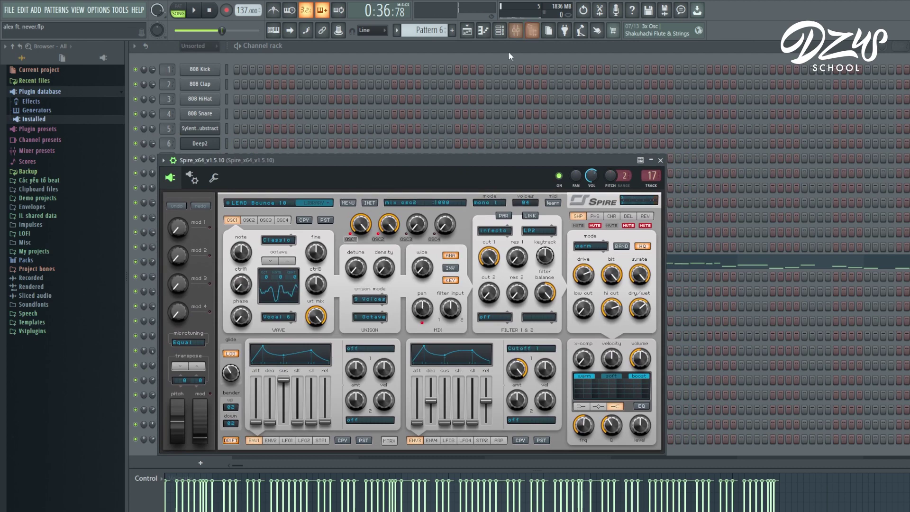
click(516, 30)
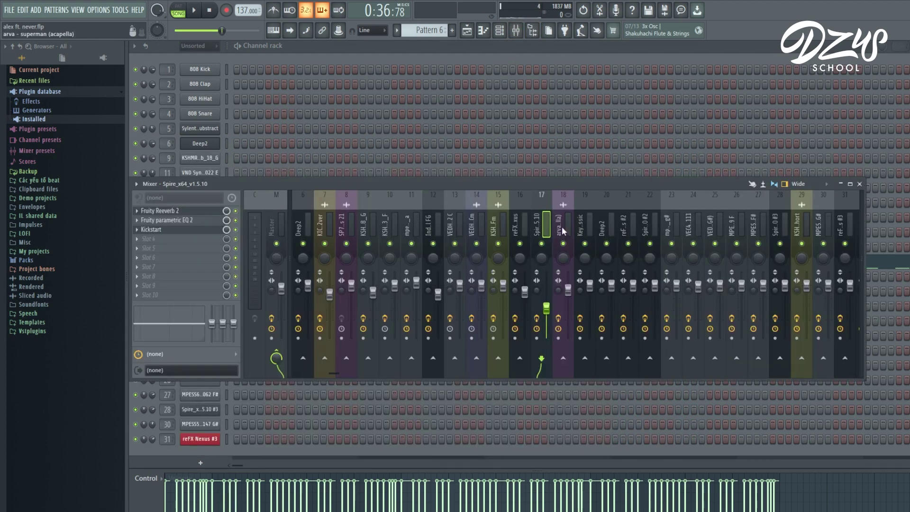
click(202, 221)
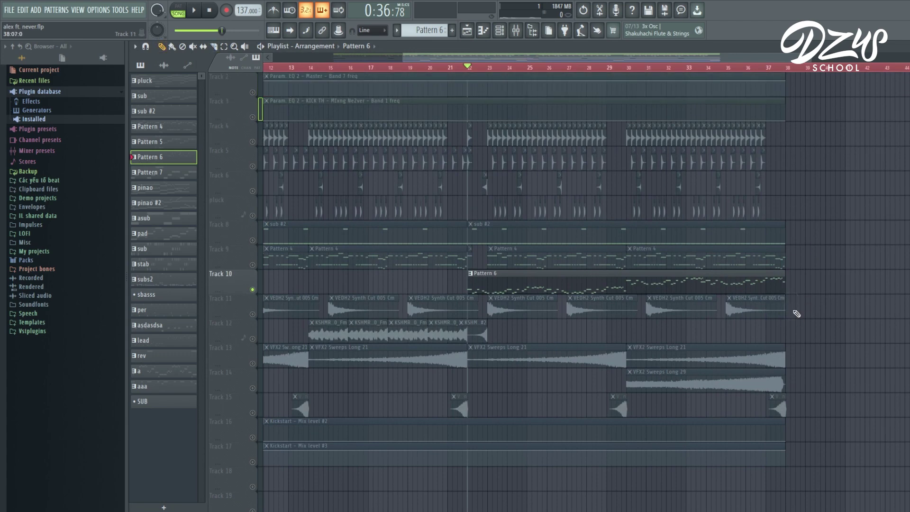
- Solo Track 11 and play its VEDH2 Synth Cut 005 Cm clips from bar 7
drag(497, 60, 437, 60)
scroll(460, 132, down, 2)
scroll(478, 167, down, 4)
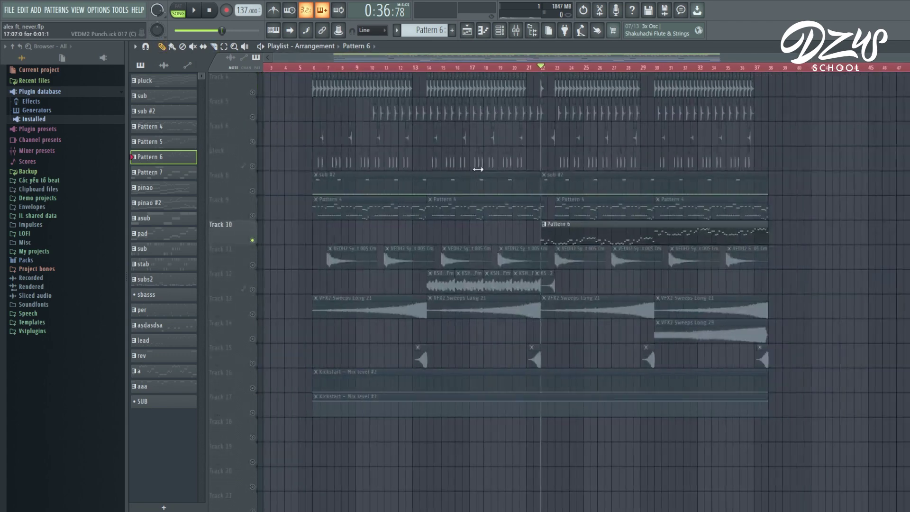
right_click(253, 265)
click(340, 68)
key(space)
key(space)
scroll(328, 237, up, 6)
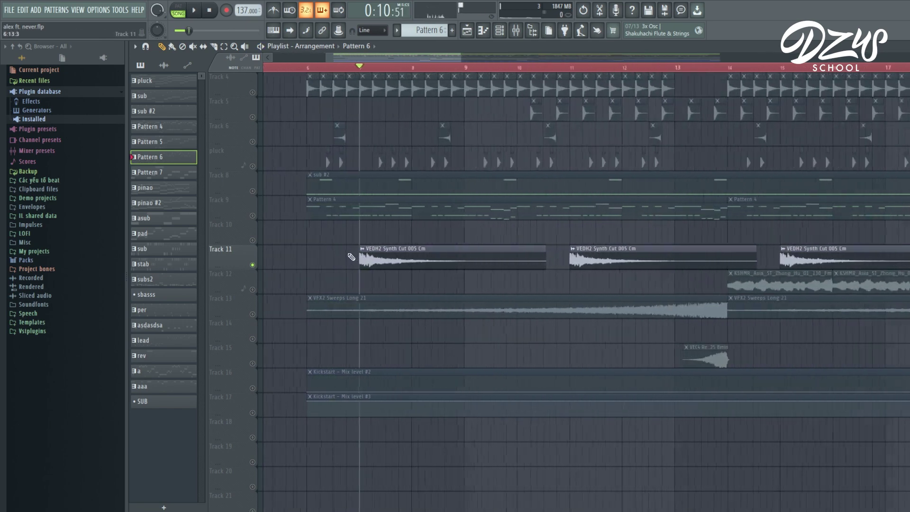
scroll(348, 256, down, 2)
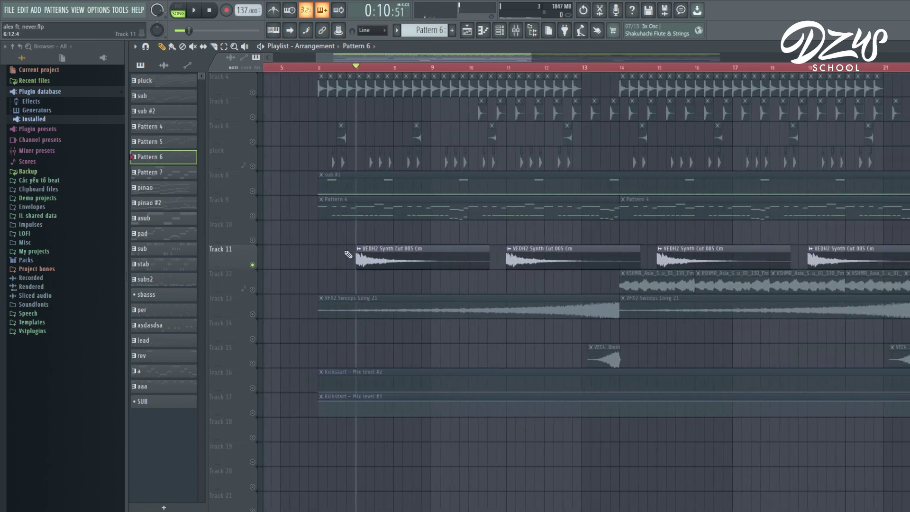
- Examine the channel settings of the first VEDH2 Synth Cut 005 Cm clip on Track 11
double_click(411, 260)
click(483, 170)
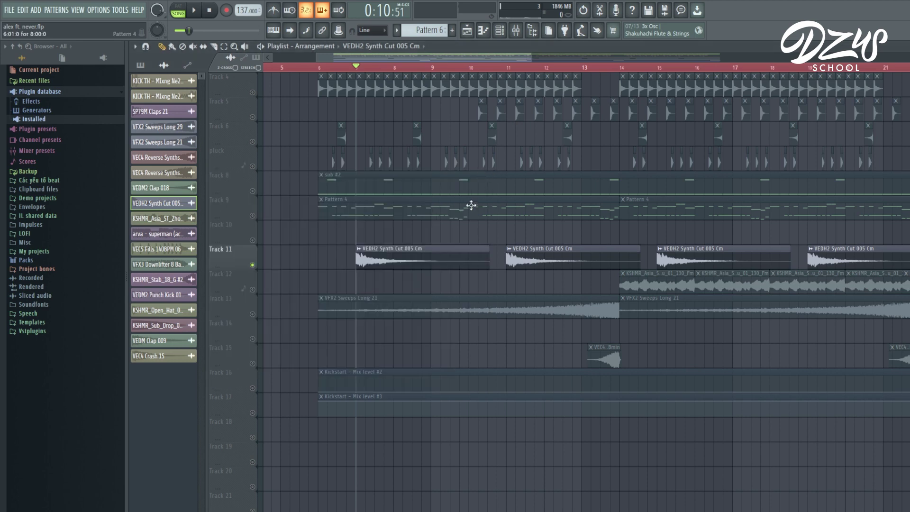
scroll(298, 224, down, 4)
scroll(304, 212, up, 4)
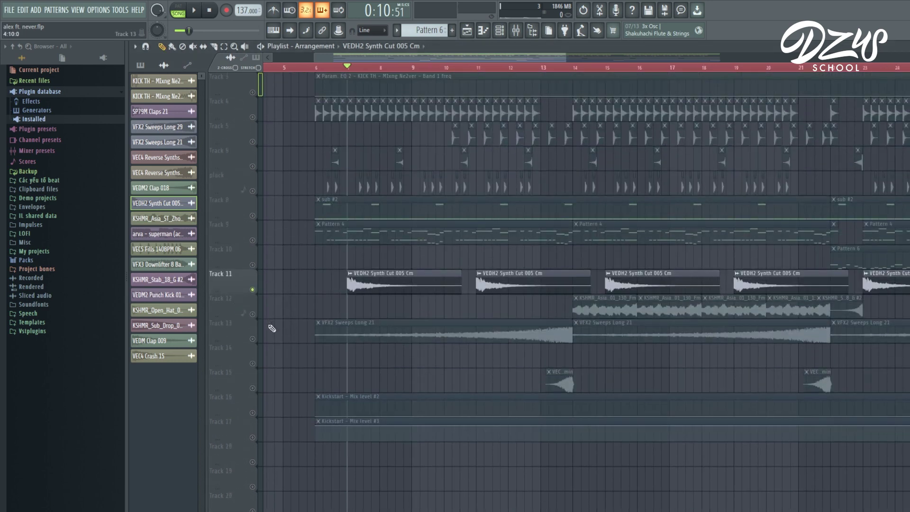
- Solo Track 12 and play its KSHMR_Asia_ST_Zhong_Hu clips from bar 14
scroll(403, 201, down, 3)
click(235, 314)
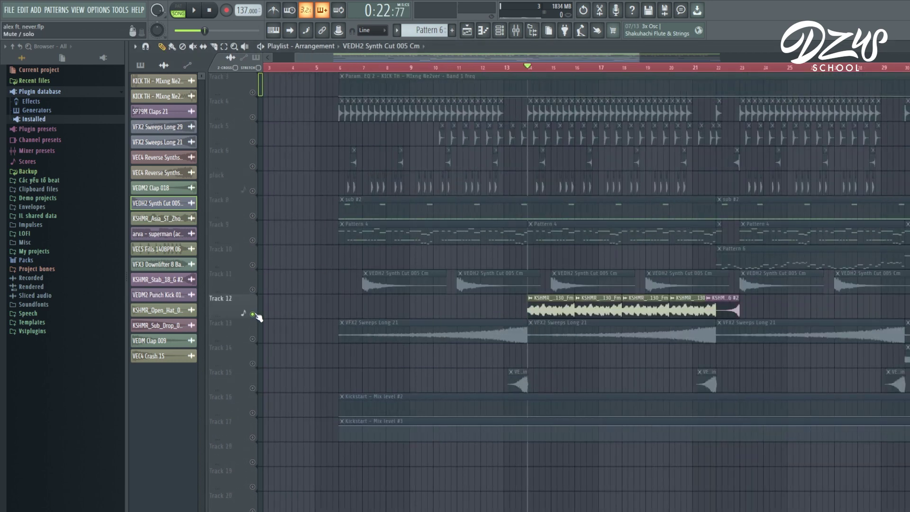
key(space)
scroll(630, 379, up, 3)
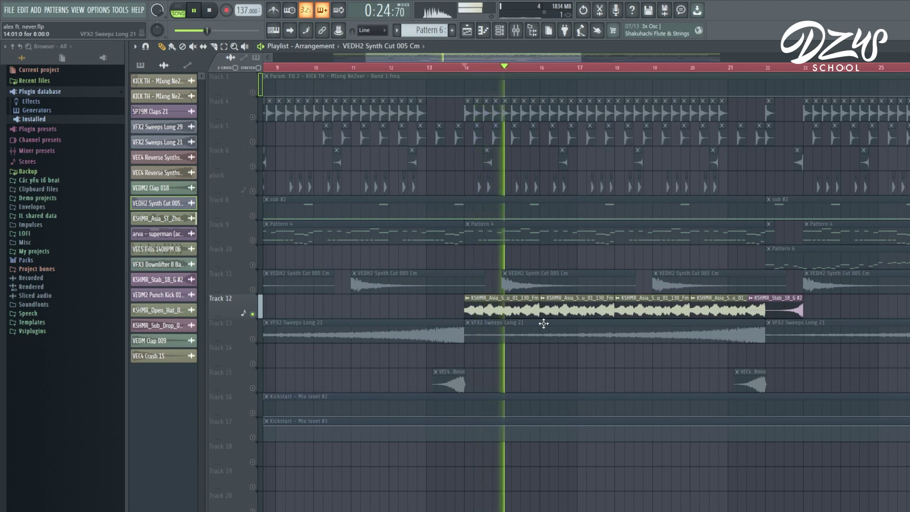
key(space)
- Examine the KSHMR_Asia_ST_Zhong_Hu_01_130_Fm sample's channel settings and the effects on its mixer track 15
double_click(527, 305)
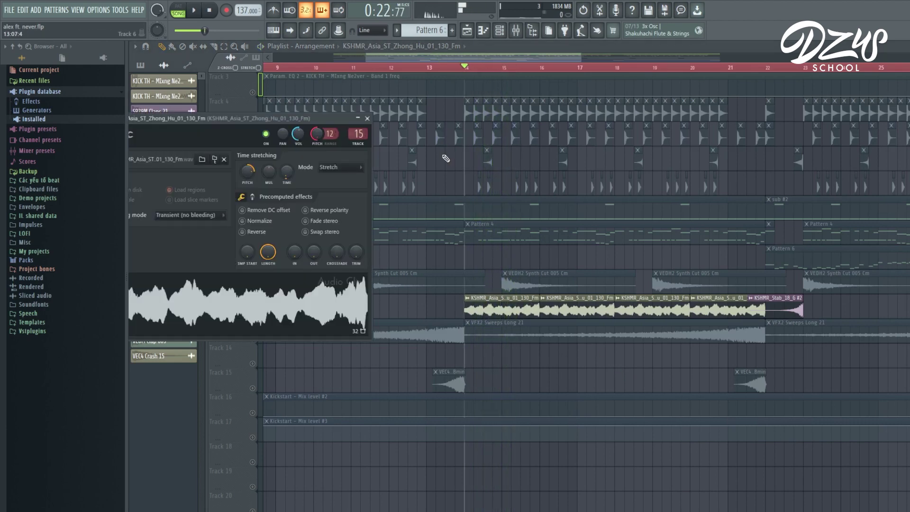
key(F9)
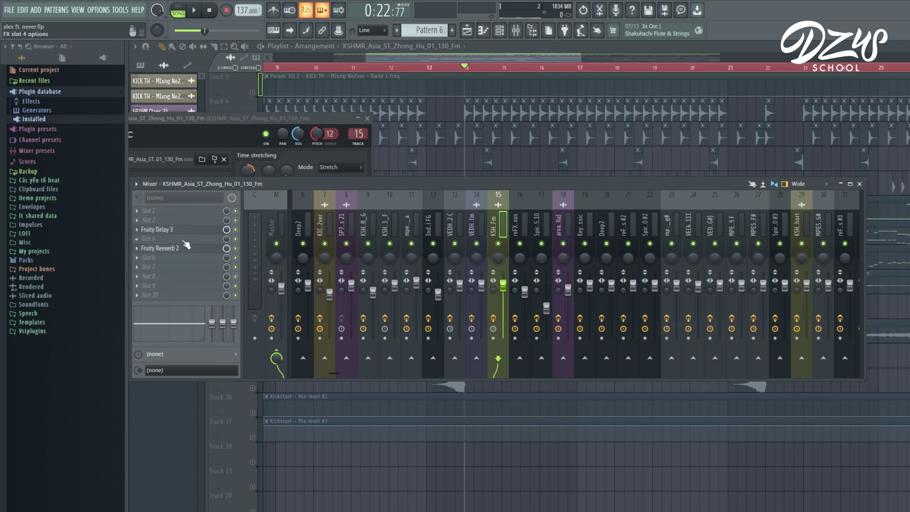
right_click(457, 160)
- Solo Track 13 and play its VFX2 Sweeps Long 21 clips from bar 12
scroll(482, 285, down, 3)
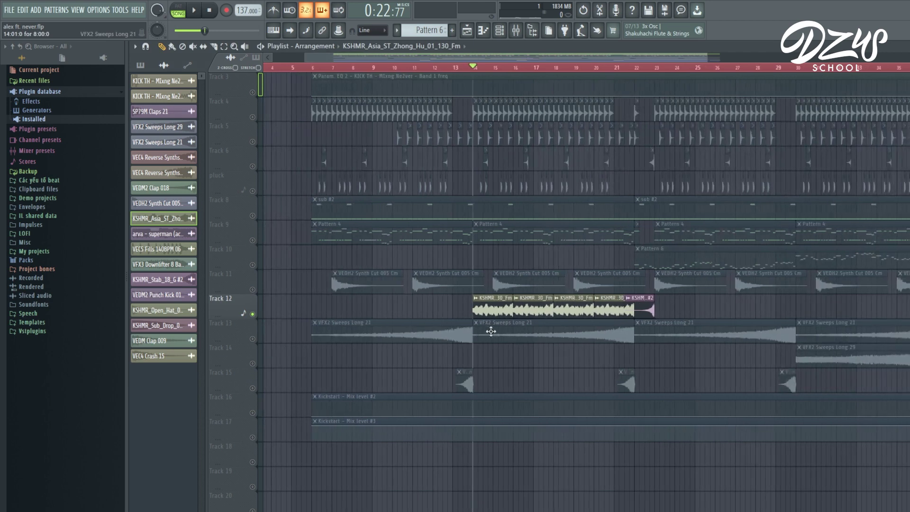
scroll(503, 333, down, 4)
scroll(569, 339, down, 2)
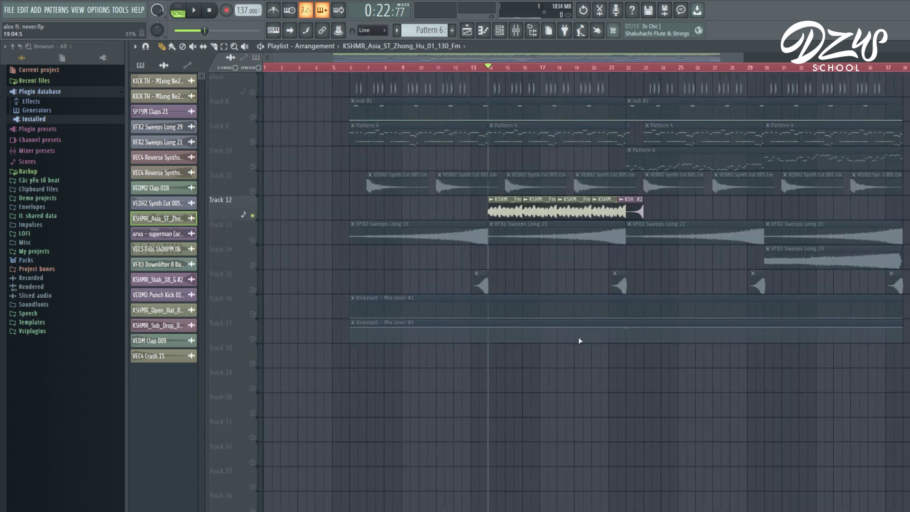
click(248, 242)
click(467, 70)
key(space)
scroll(422, 375, up, 3)
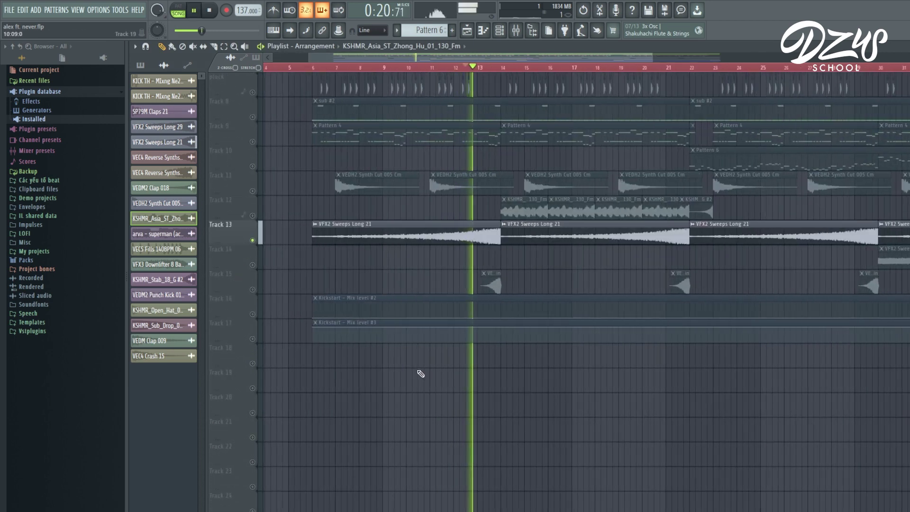
- Add Tracks 14 and 15 to the solo and play them with Track 13 from about bar 36 to the arrangement's end
scroll(515, 360, down, 5)
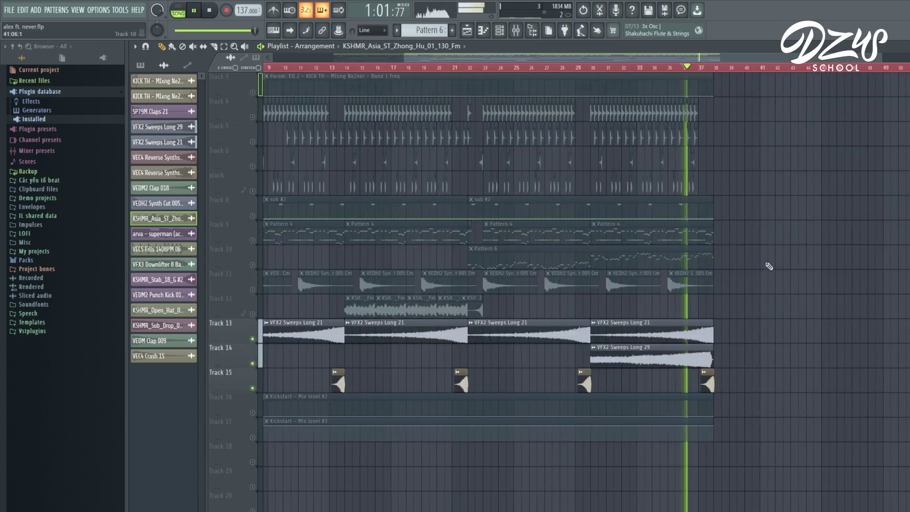
scroll(768, 265, up, 3)
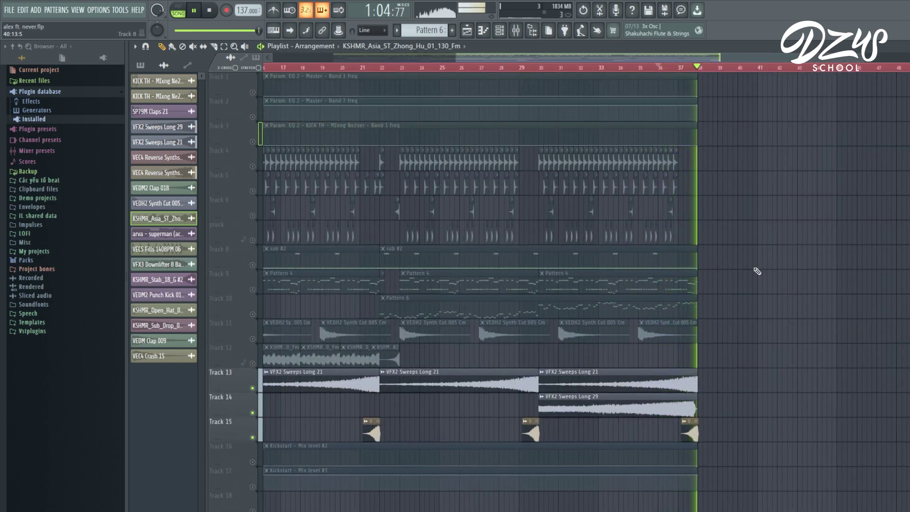
key(space)
- Examine where the clips on Tracks 13 to 15 sit relative to the other parts across the whole arrangement
scroll(611, 68, down, 3)
scroll(502, 382, down, 5)
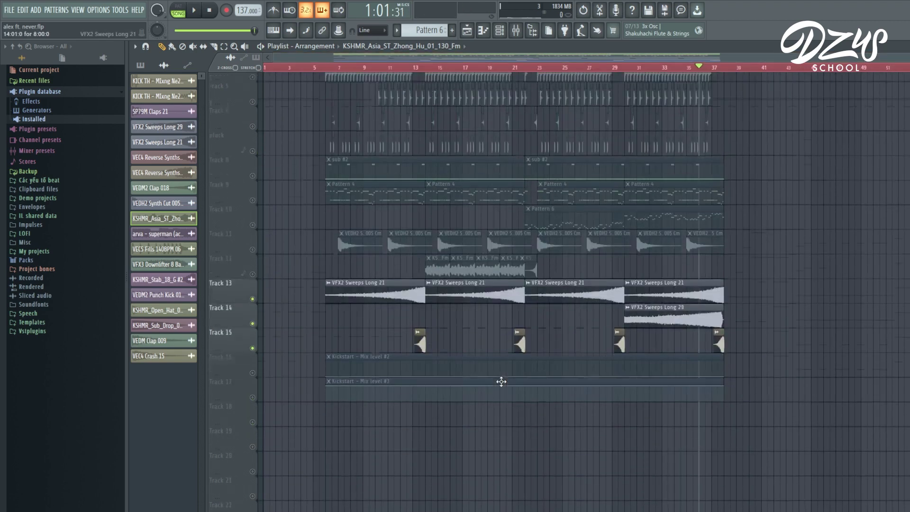
scroll(504, 383, up, 3)
scroll(456, 320, down, 2)
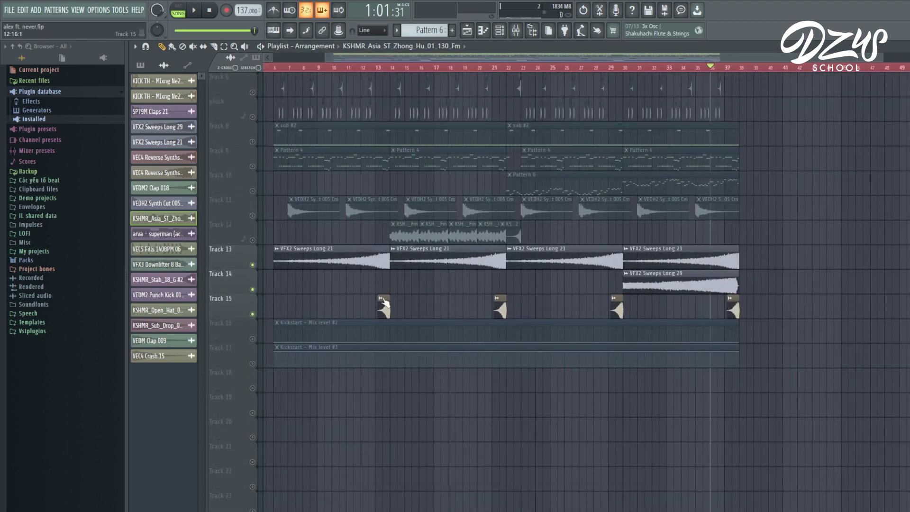
scroll(446, 308, up, 1)
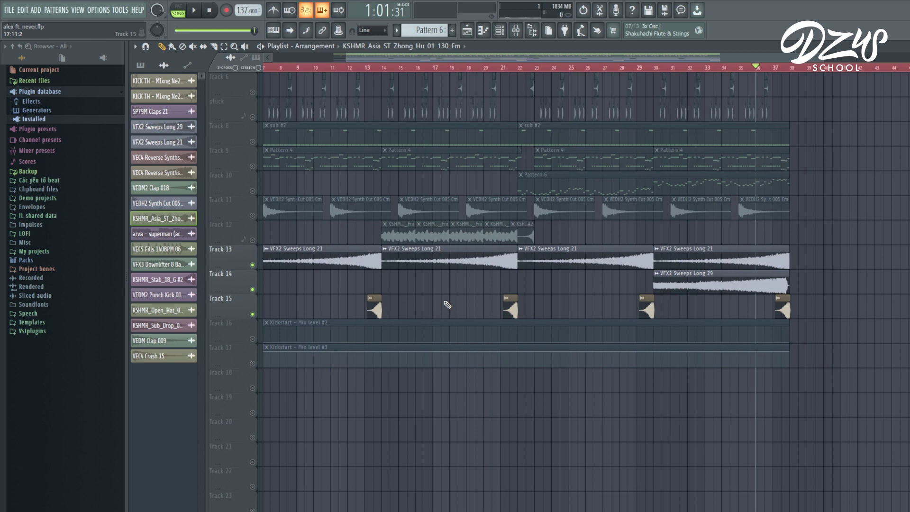
scroll(447, 305, up, 5)
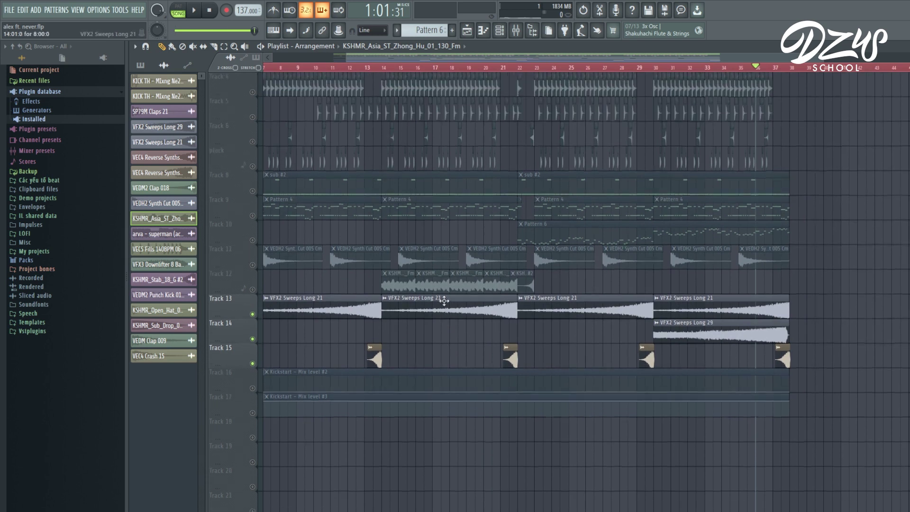
scroll(286, 205, down, 1)
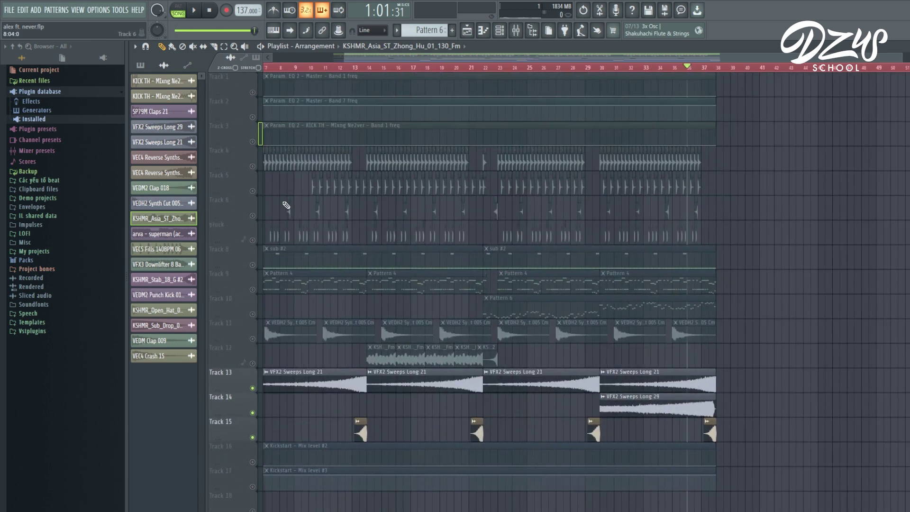
drag(456, 61, 395, 59)
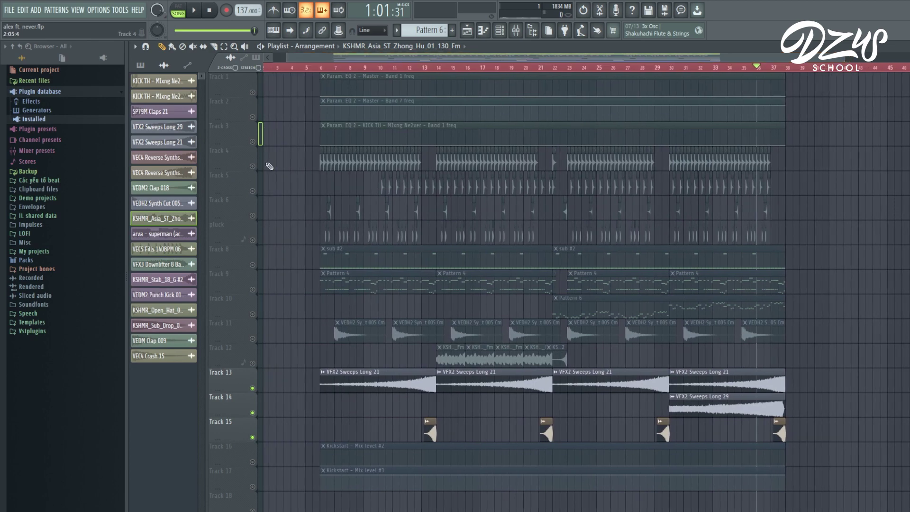
scroll(274, 167, down, 1)
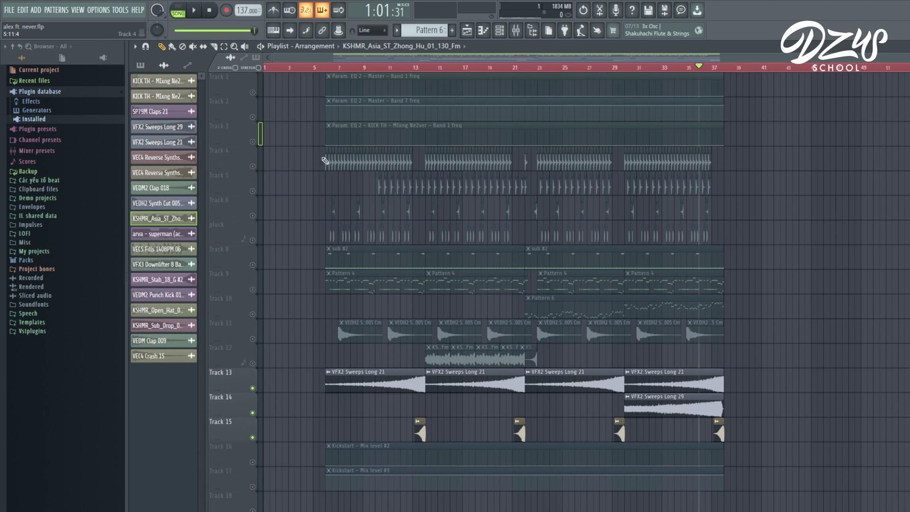
- Turn off the solo so all tracks are active and play the full arrangement from bar 6
scroll(315, 179, up, 2)
right_click(252, 167)
scroll(311, 176, down, 2)
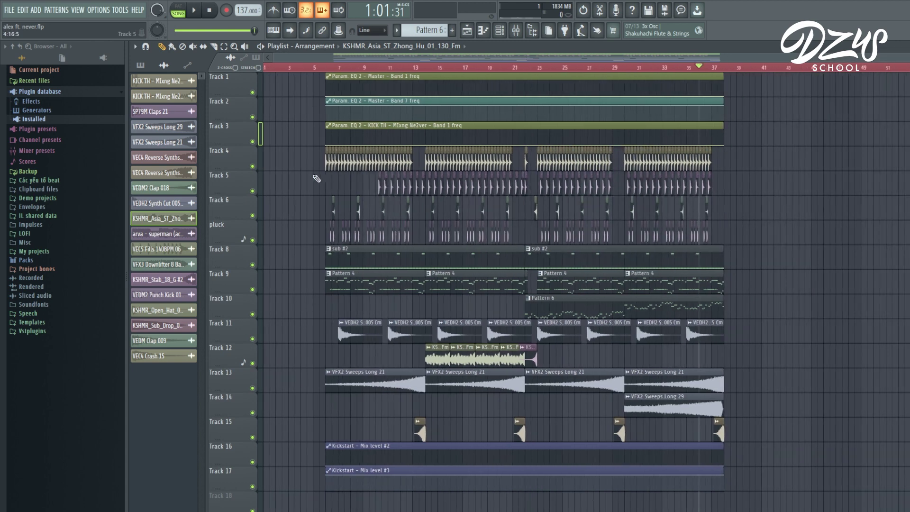
scroll(318, 71, up, 2)
key(space)
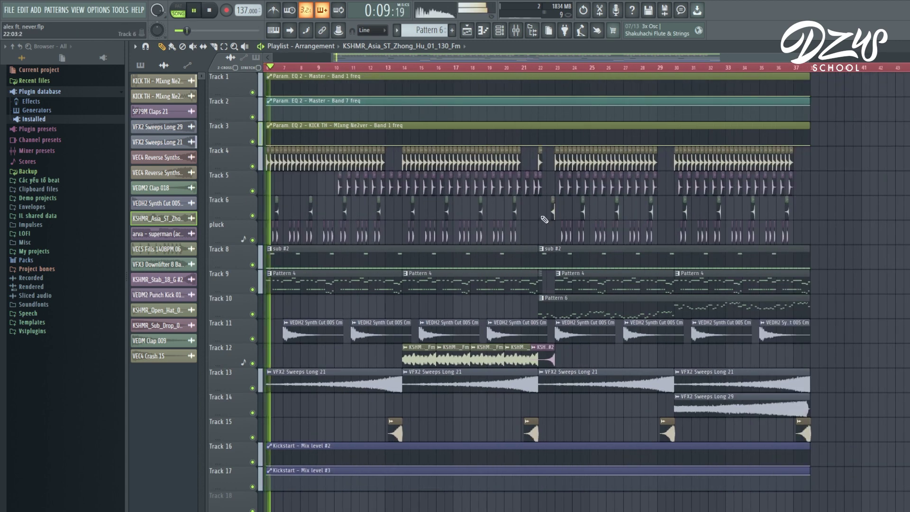
drag(535, 56, 513, 55)
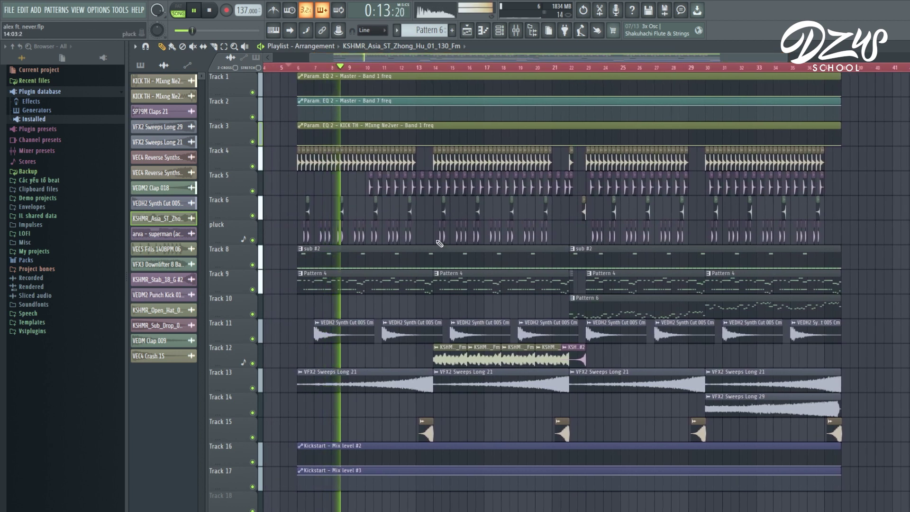